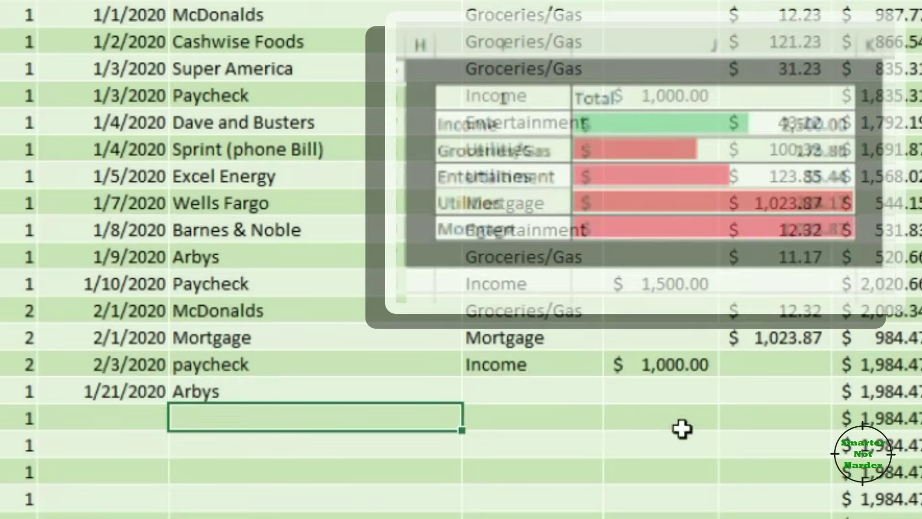
- Record the Arbys debit and add a Cashwise Foods row with its category and 100.36 debit
left_click(535, 463)
type("12.36")
left_click(103, 418)
type("1/27/2020")
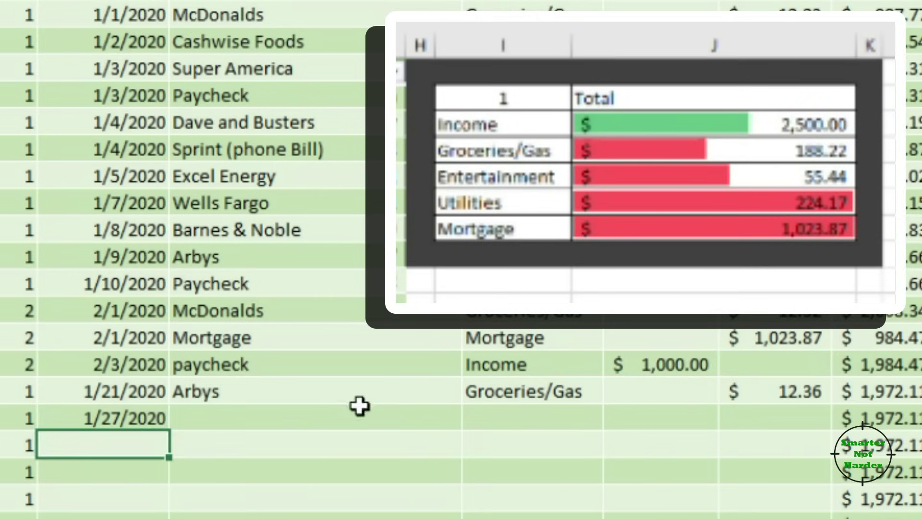
left_click(359, 406)
type("Cashwise Foods")
left_click(535, 418)
left_click(775, 418)
type("100.36")
key("Return")
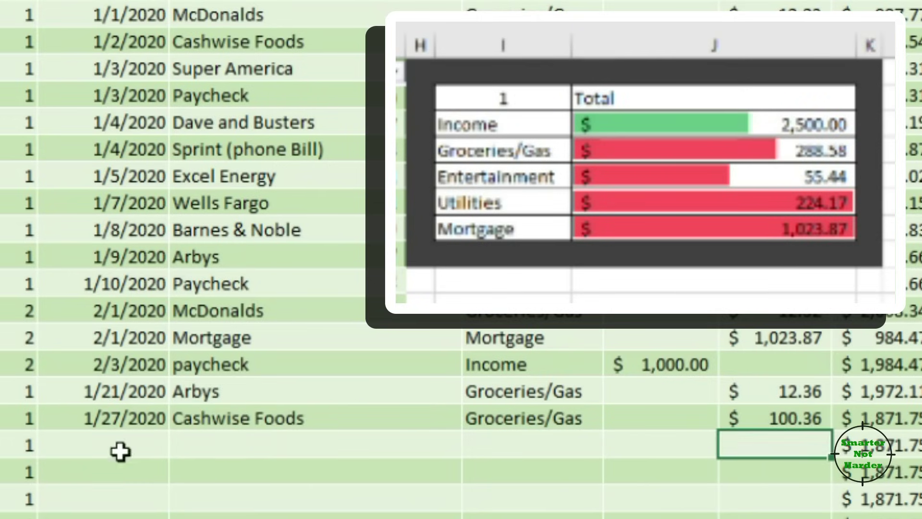
- Add a Movies transaction with its category and a 63.21 debit
left_click(121, 445)
type("1/15")
key("Tab")
type("Movies")
key("Tab")
type("Entertainment")
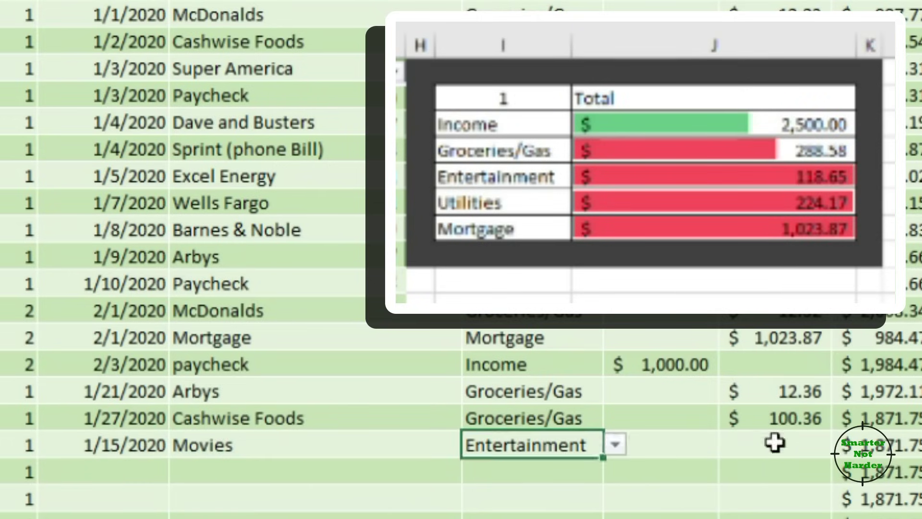
left_click(774, 443)
type("63.21")
key("Return")
- Add a 1/12/2020 Paycheck row categorized as income with 900 in the Income column
left_click(86, 471)
type("1/12")
key("Return")
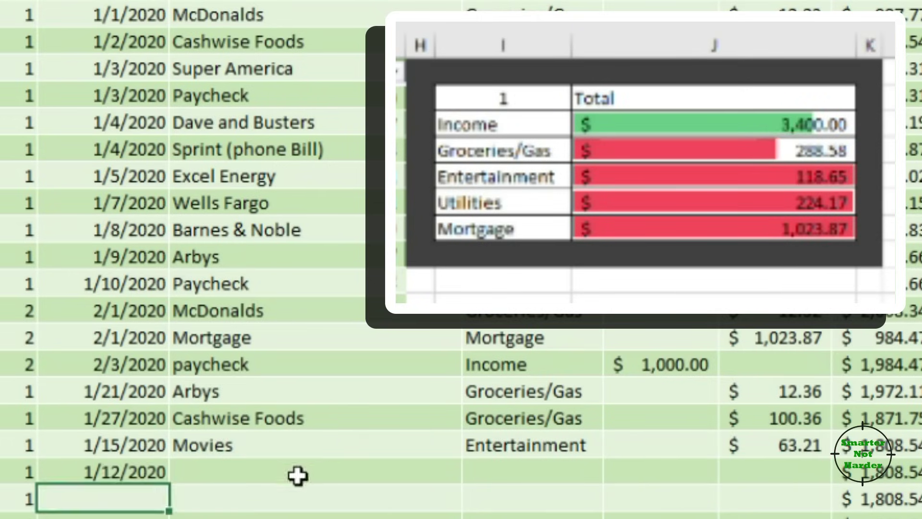
left_click(297, 472)
type("Paycheck")
key("Tab")
type("Income")
left_click(688, 469)
type("900")
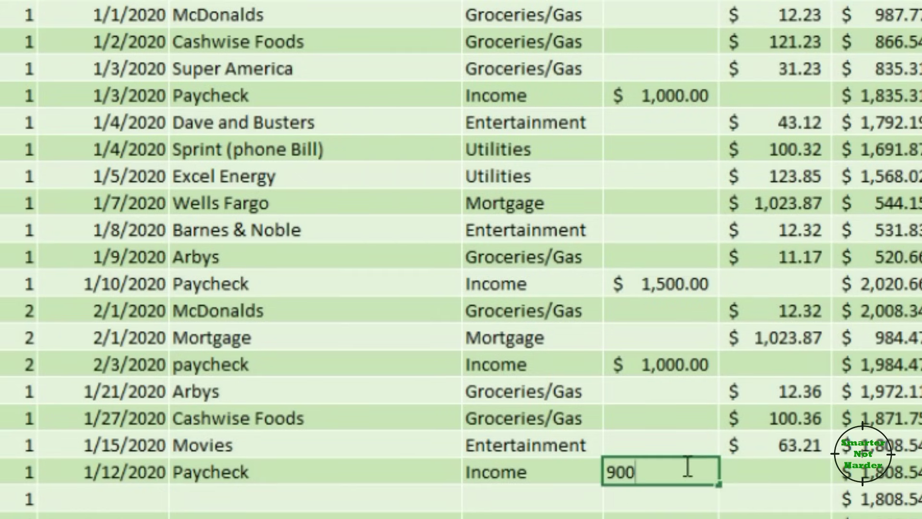
- Add a Gas transaction with its category and a 63.23 debit
left_click(108, 498)
type("1/25")
key("Tab")
type("Gas")
key("Tab")
type("Groceries/Gas")
key("Tab")
key("Tab")
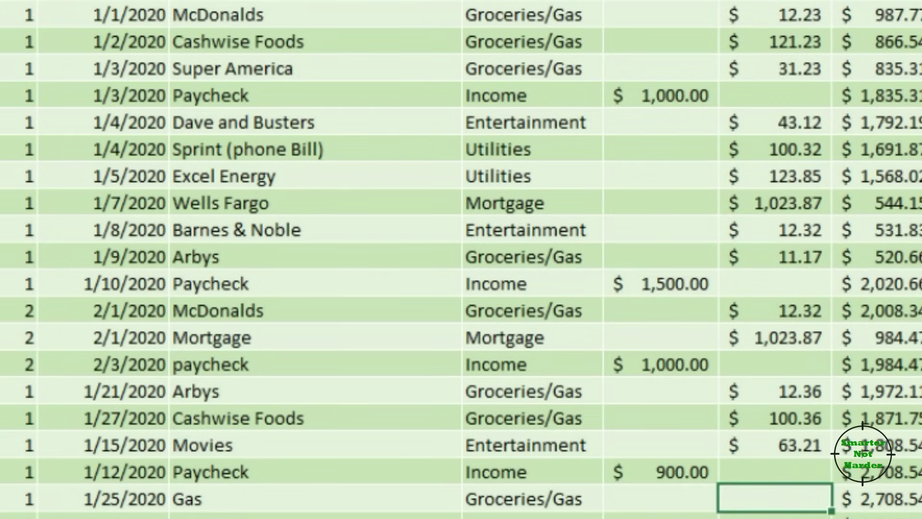
type("63.23")
key("Return")
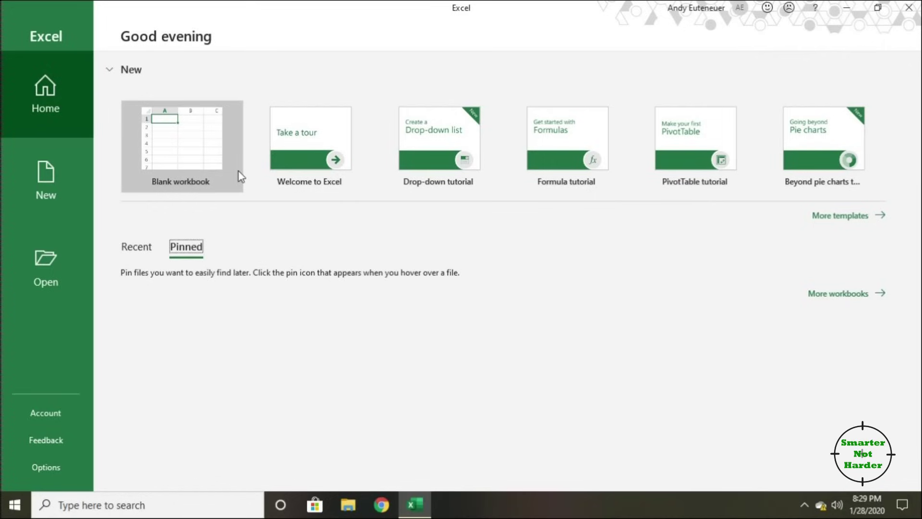
- Start a new blank workbook from the Excel start screen
left_click(214, 149)
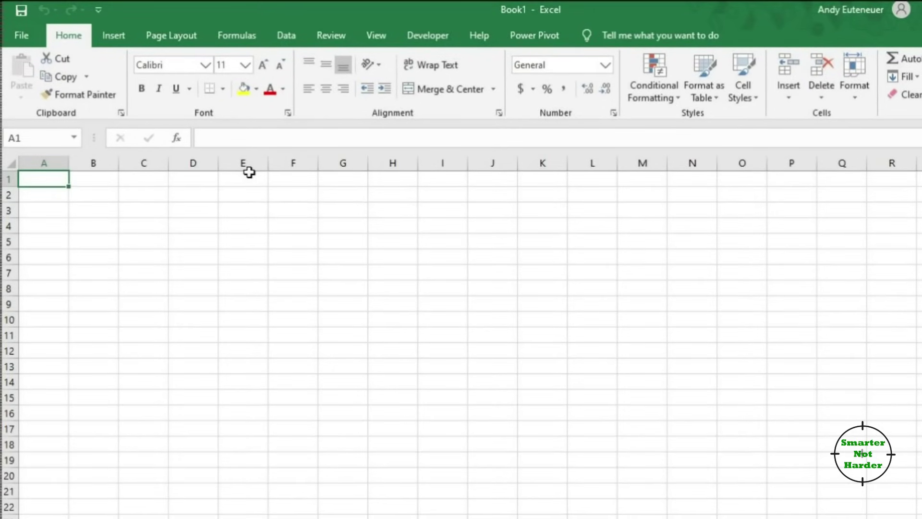
type("M")
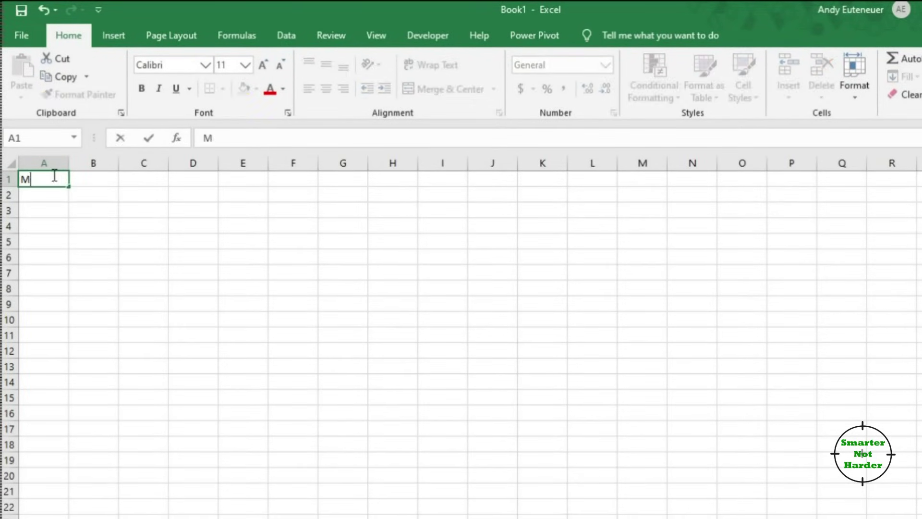
type("onth")
- Enter headers Month, Date, Description, Category, Income, Debits, Balance across A1:G1
key("Tab")
type("Date")
key("Tab")
type("Des")
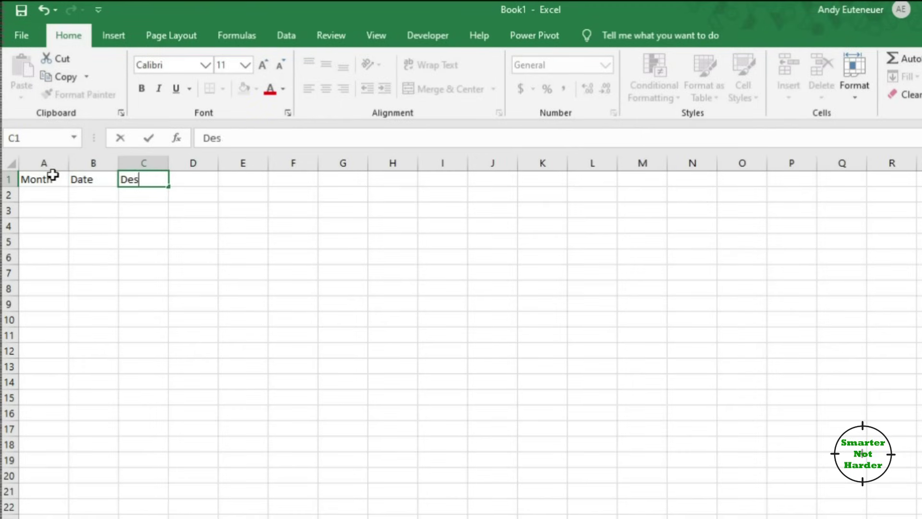
type("cription")
key("Tab")
type("Cat")
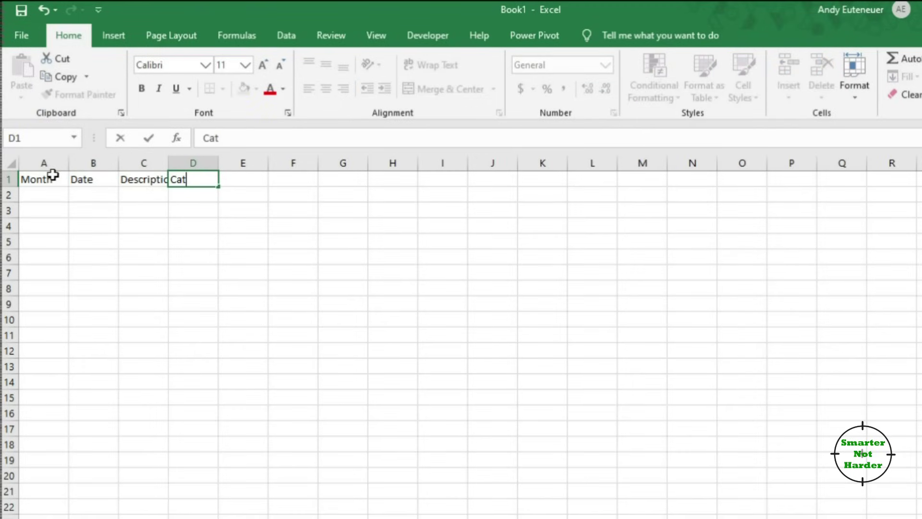
type("egory")
key("Tab")
type("Income")
key("Tab")
type("De")
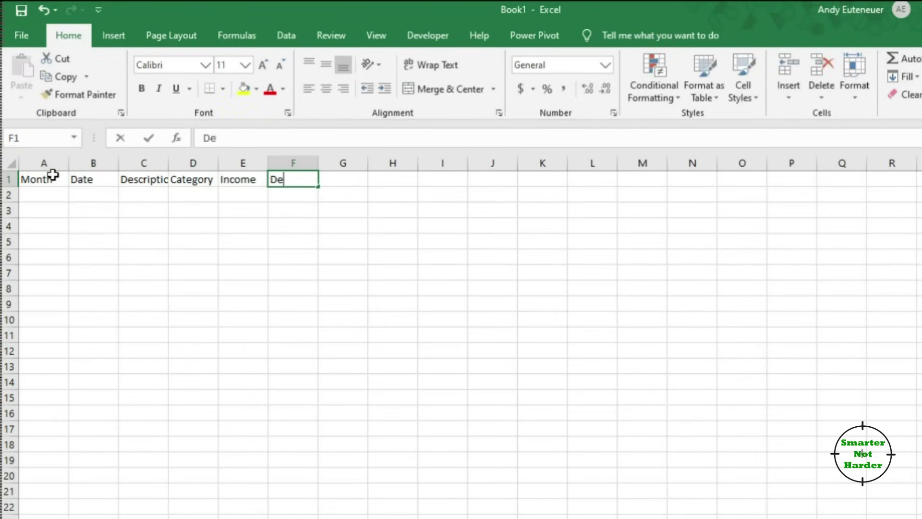
key("Tab")
type("Balance")
key("Return")
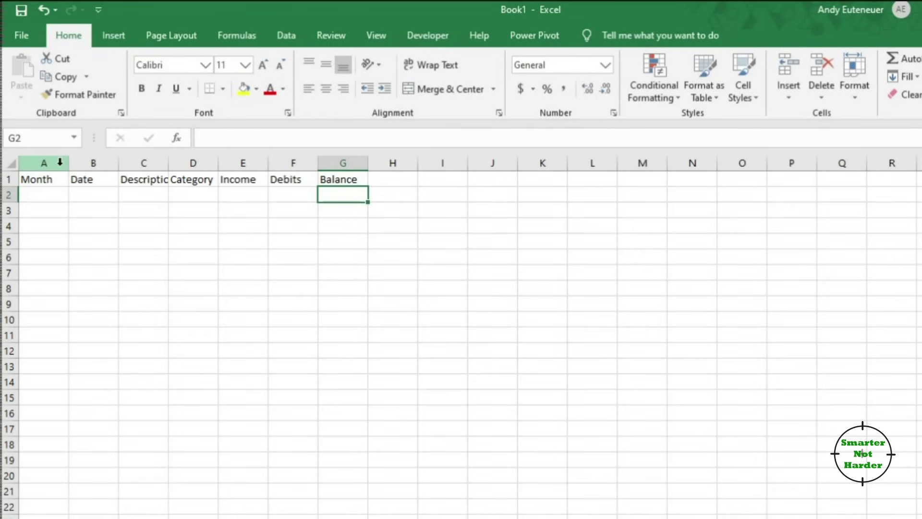
- Format columns A:G as a green banded table with row 1 as headers
left_click_drag(45, 159, 348, 155)
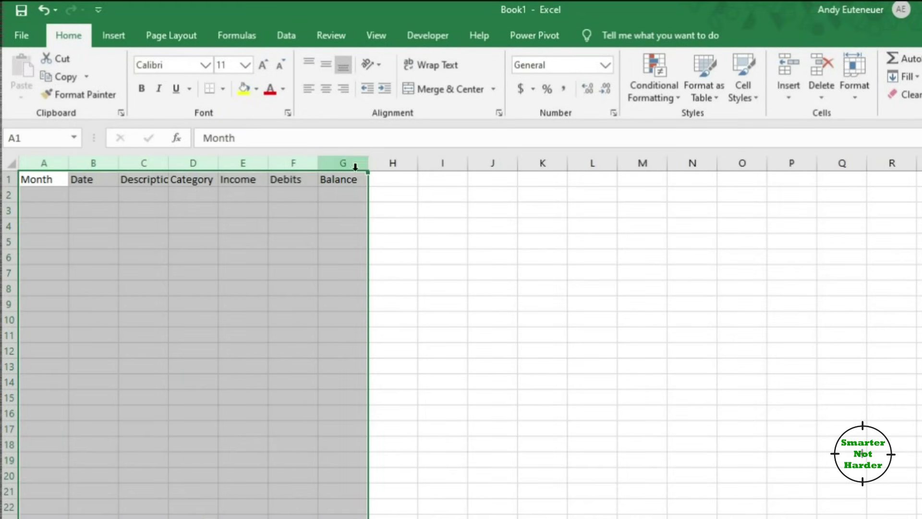
left_click(711, 92)
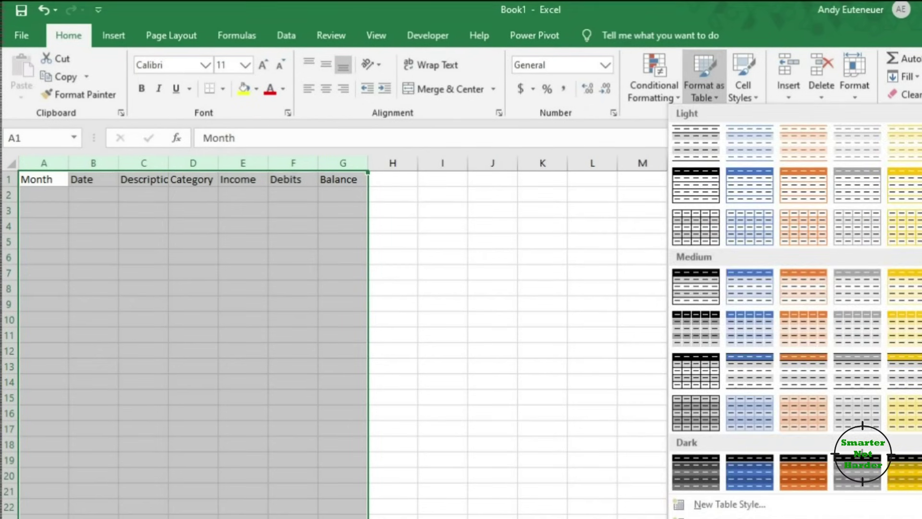
left_click(858, 472)
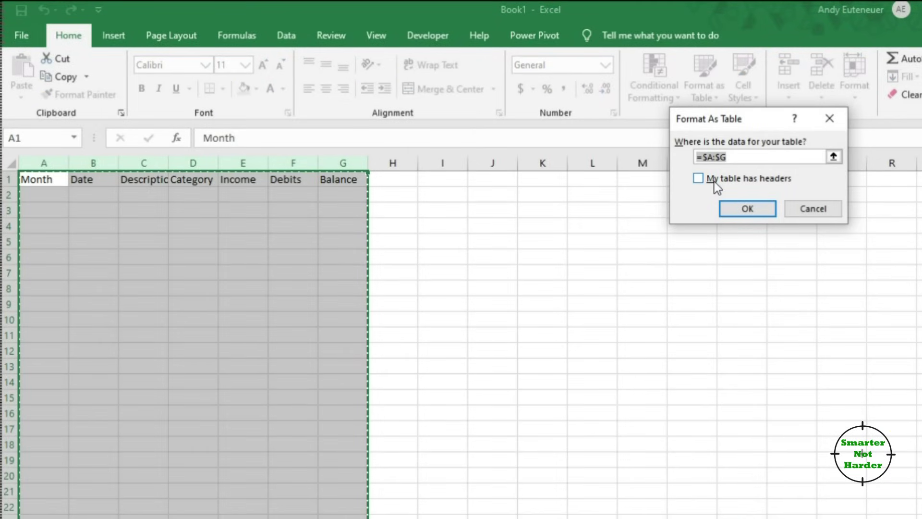
left_click(699, 178)
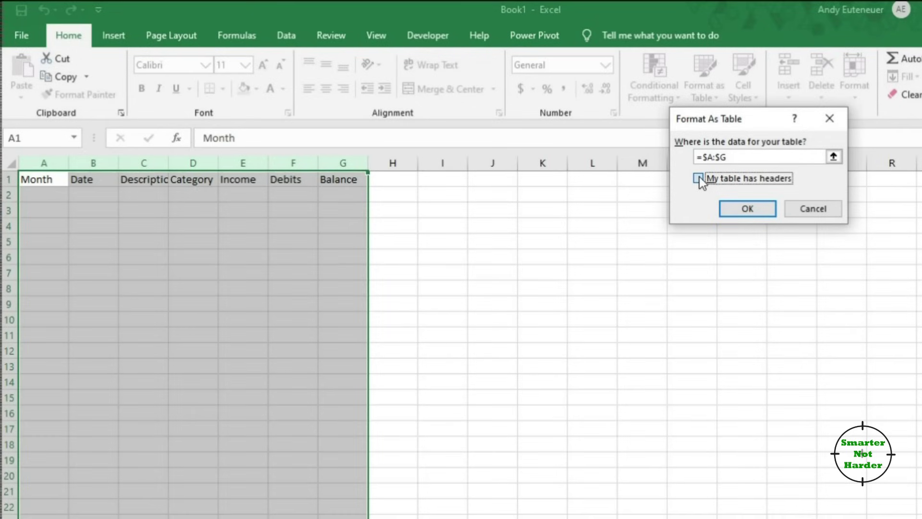
left_click(752, 208)
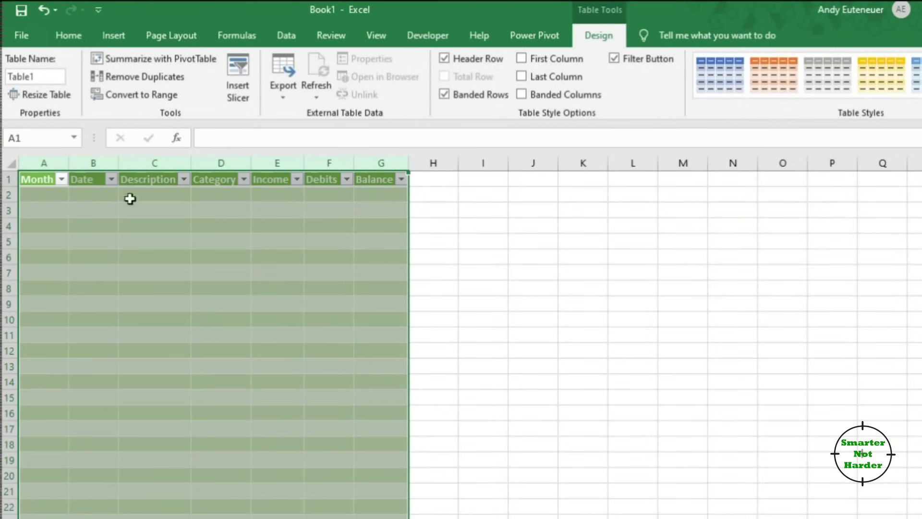
- Resize the Date, Description, Income, Debits and Balance columns so headers show, Description widest
double_click(119, 164)
left_click(82, 161)
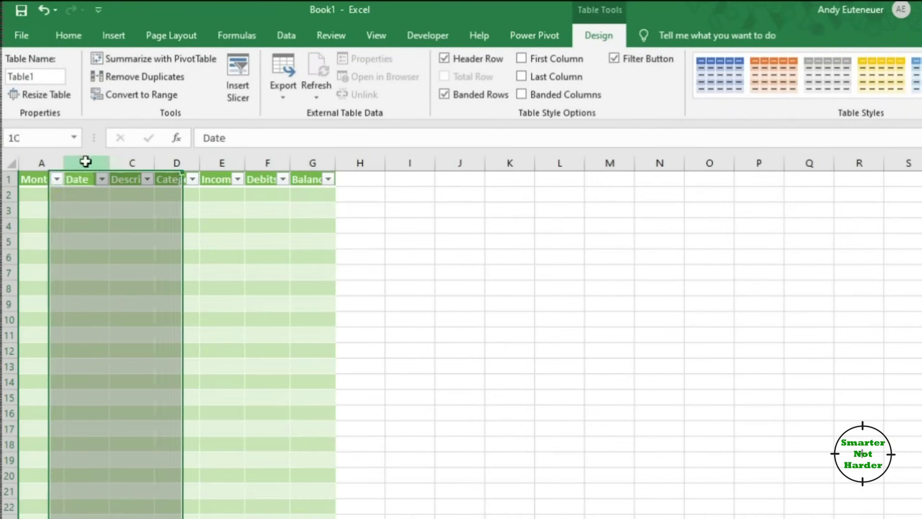
left_click_drag(106, 164, 343, 163)
left_click(163, 163)
left_click_drag(388, 164, 410, 164)
left_click_drag(454, 164, 537, 165)
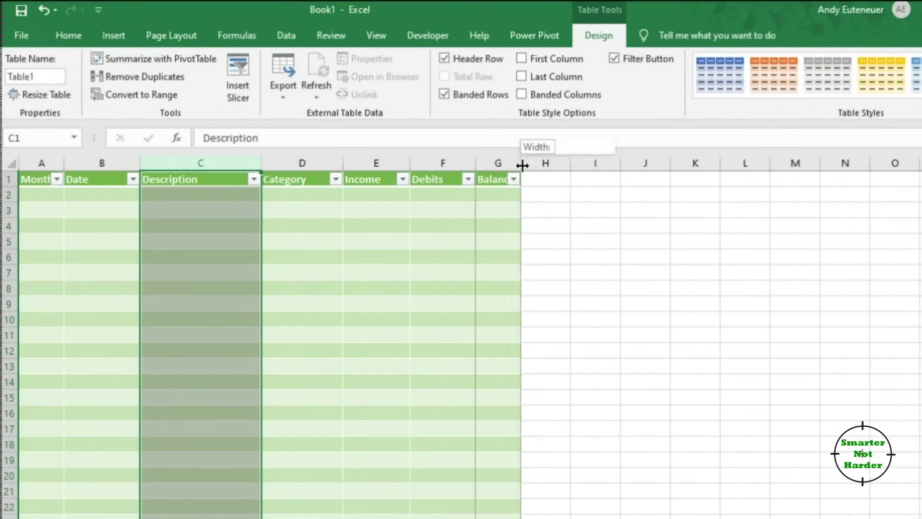
left_click_drag(266, 159, 310, 161)
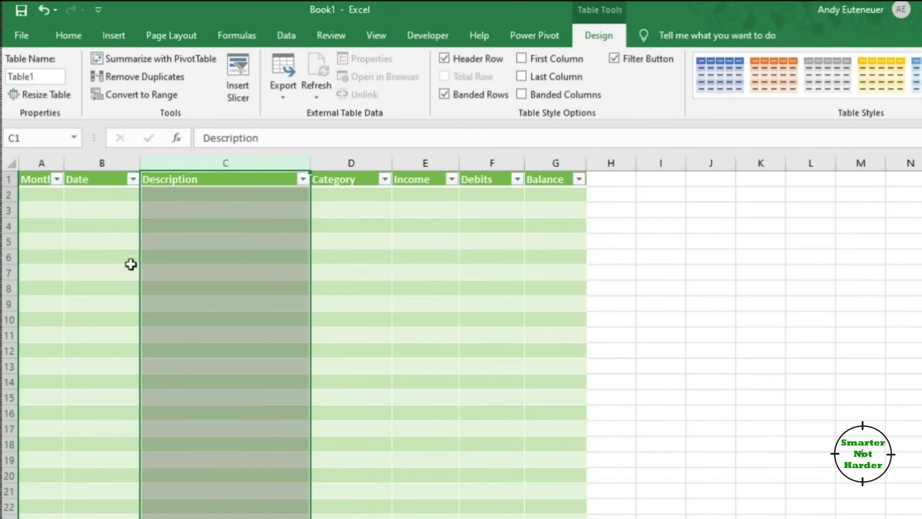
left_click(107, 194)
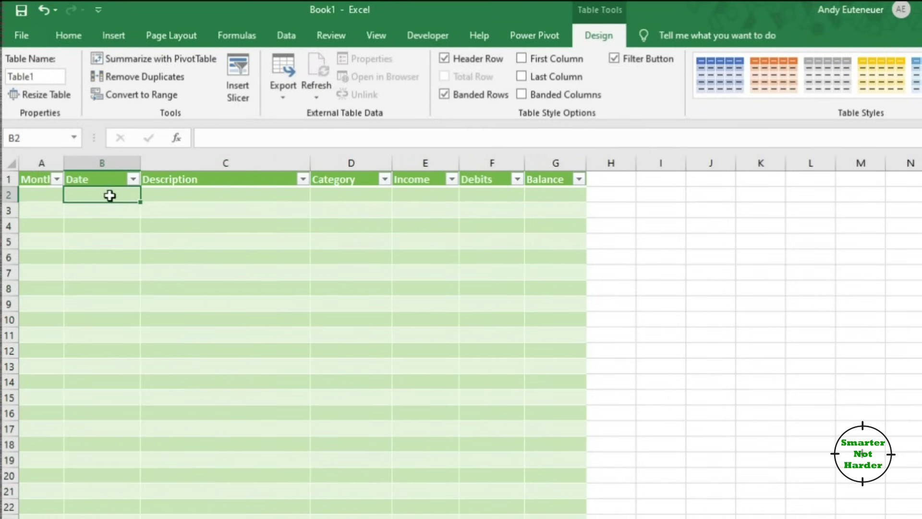
type("1/")
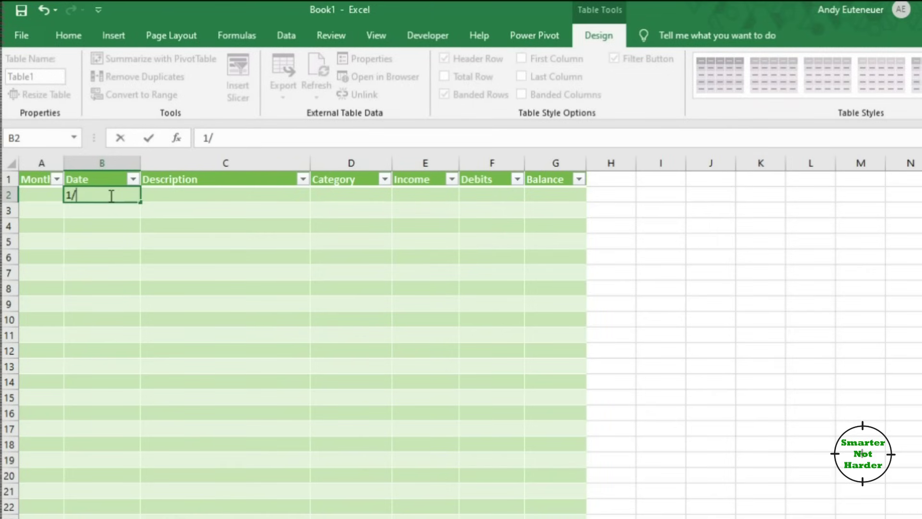
type("28")
- Enter 1/28/2020 in B2 and give column B the 3/14/2012 short date format
key("Return")
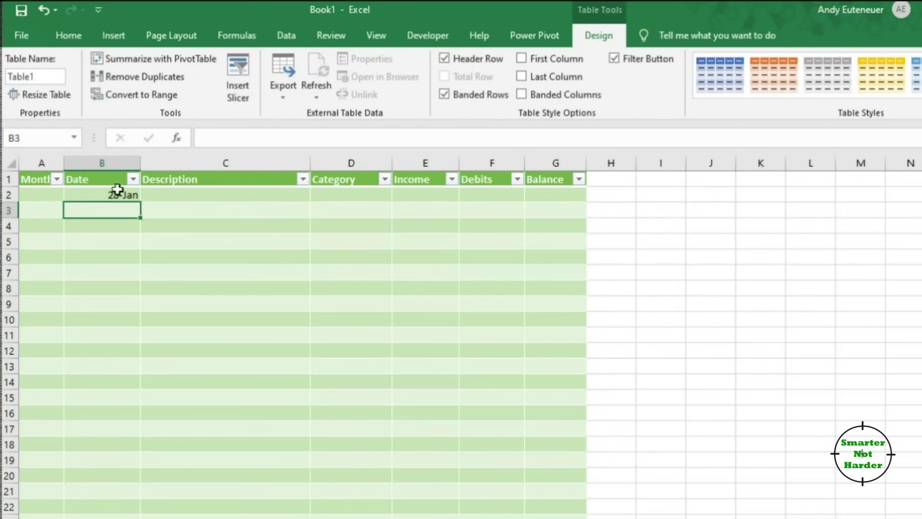
left_click(105, 164)
right_click(105, 164)
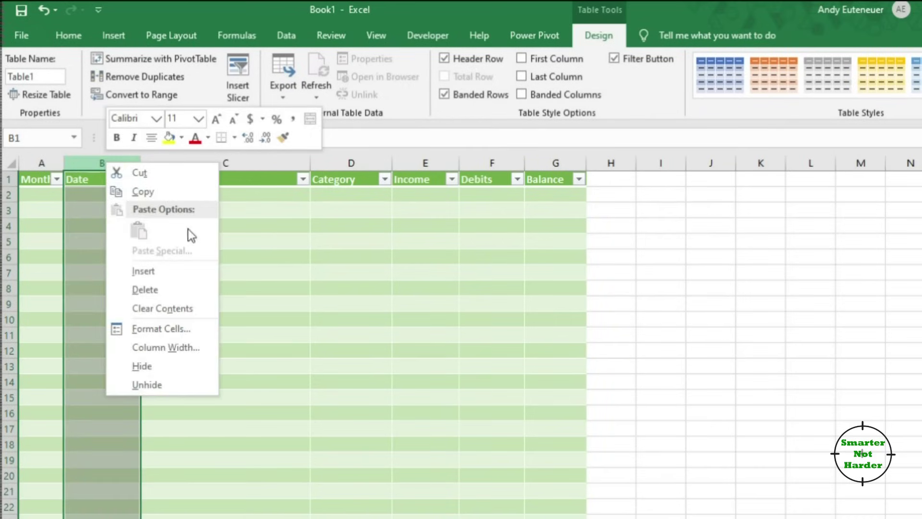
left_click(170, 328)
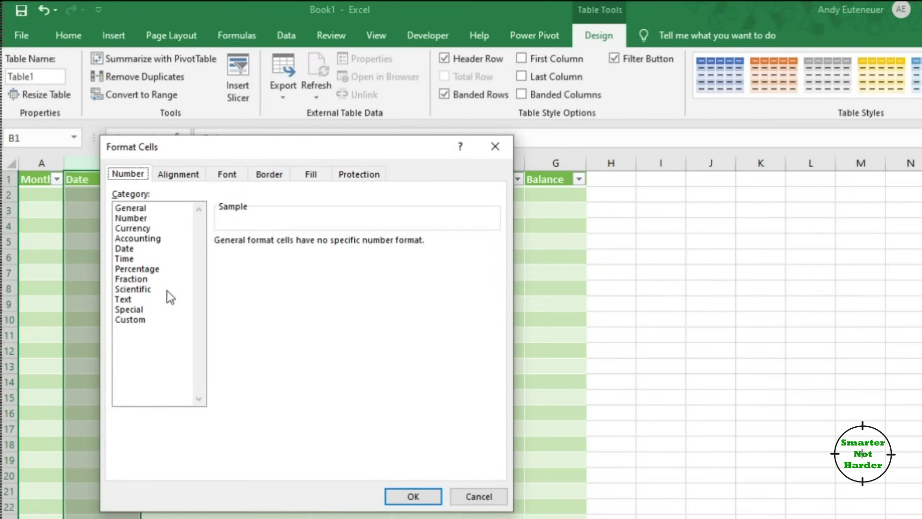
left_click(124, 248)
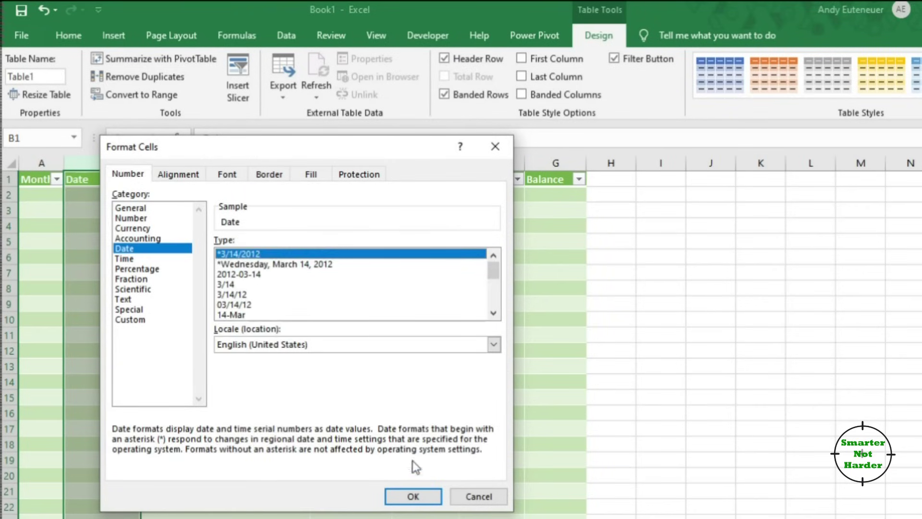
left_click(413, 495)
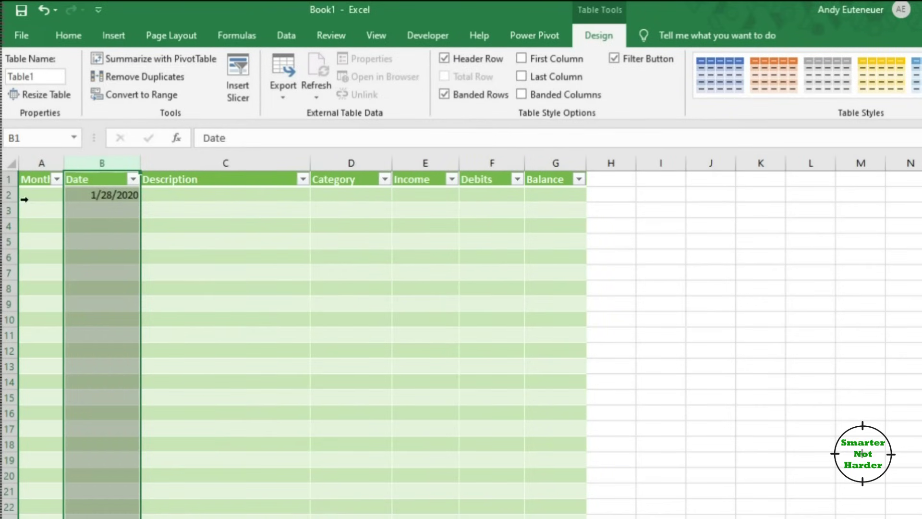
left_click(35, 193)
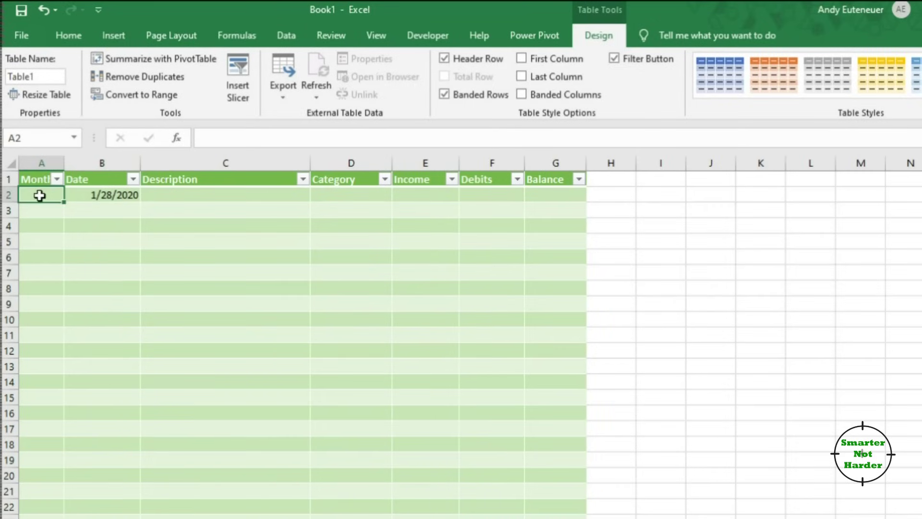
type("=Month")
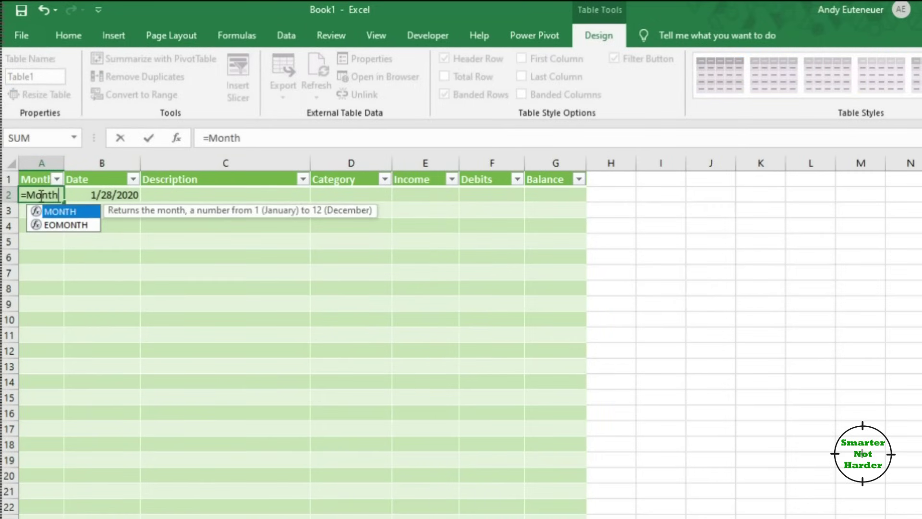
type("(")
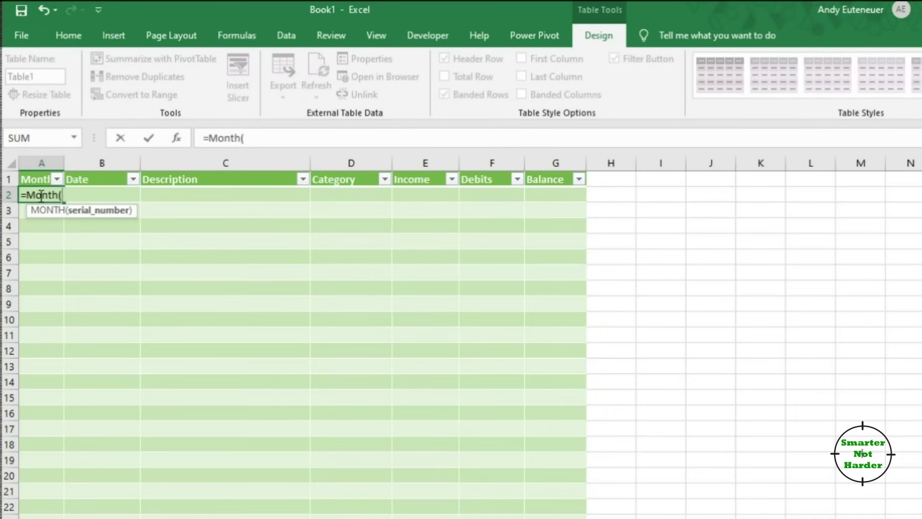
left_click(162, 197)
key("Left")
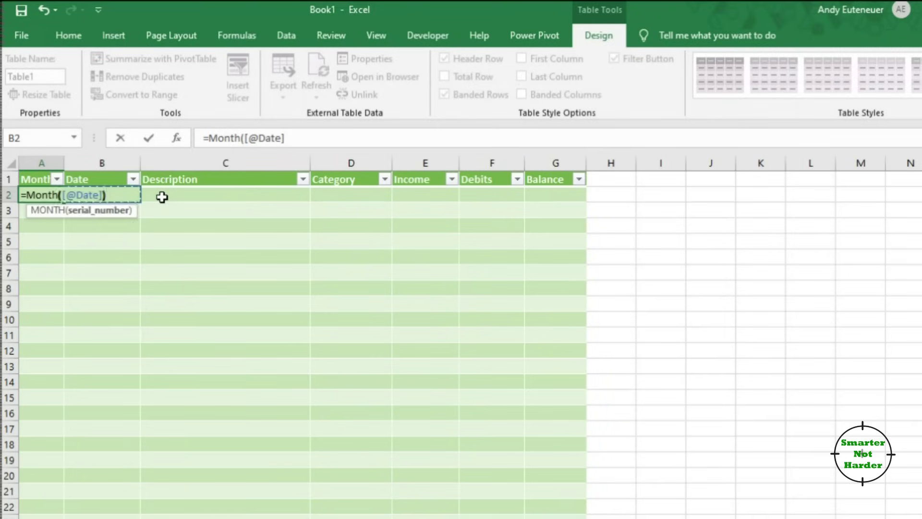
type(")")
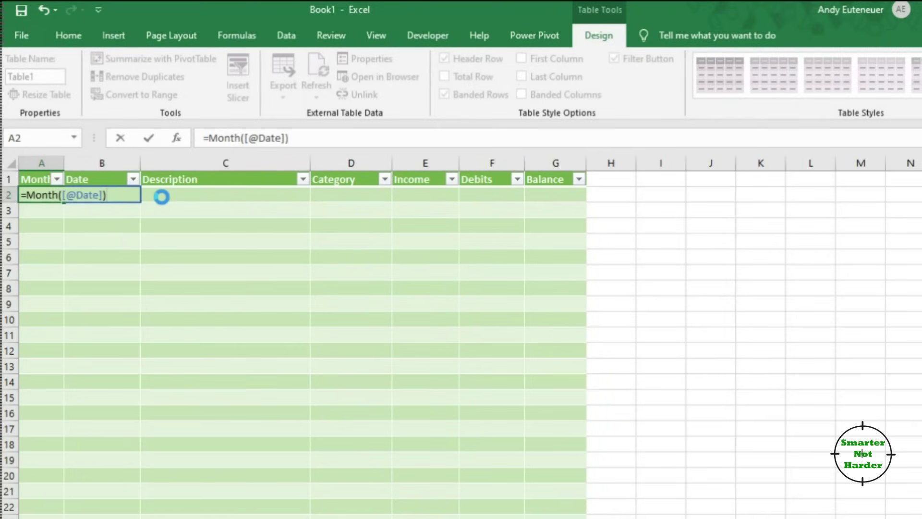
key("Return")
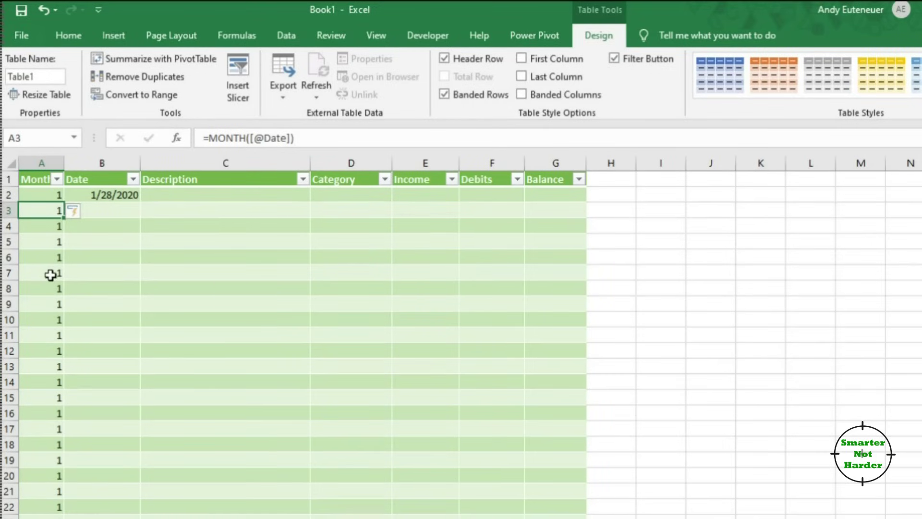
left_click(286, 35)
left_click(351, 195)
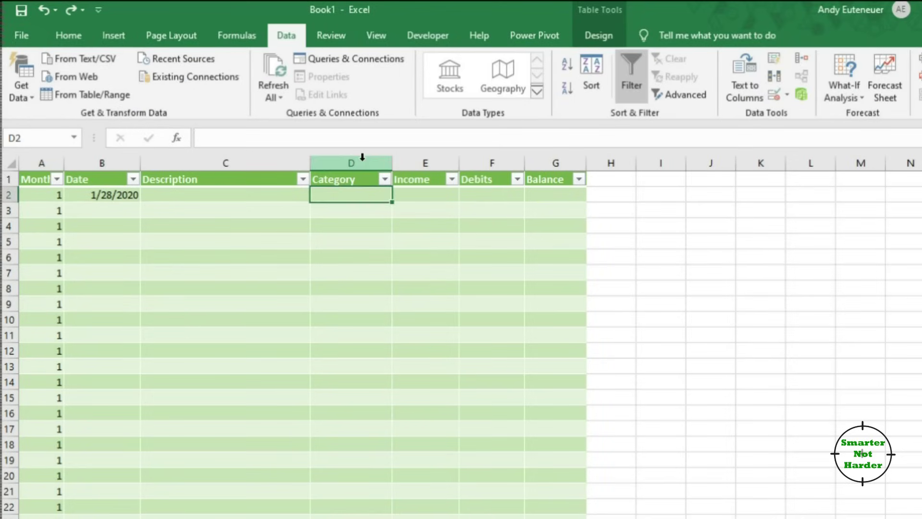
- Restrict the Category cells to a list: Income, Mortgage, Utilities, Groceries/Gas, Entertainment
left_click(362, 157)
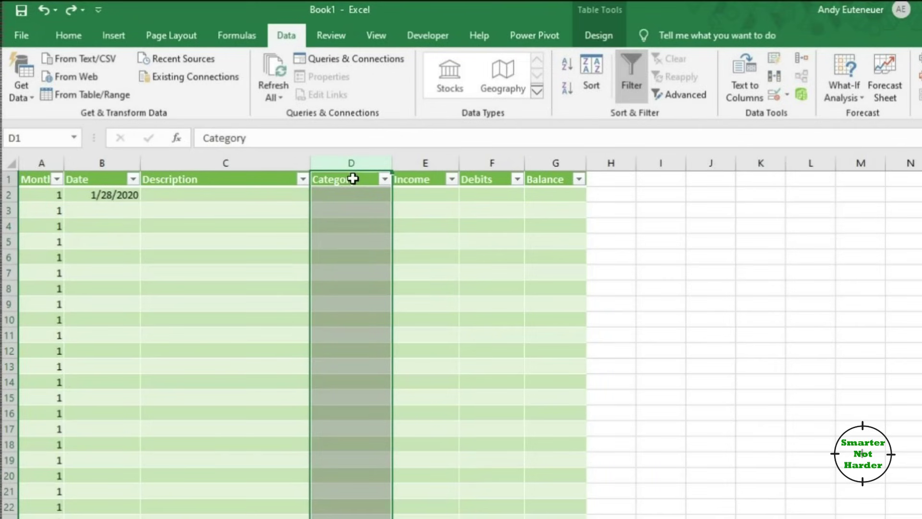
left_click(352, 177)
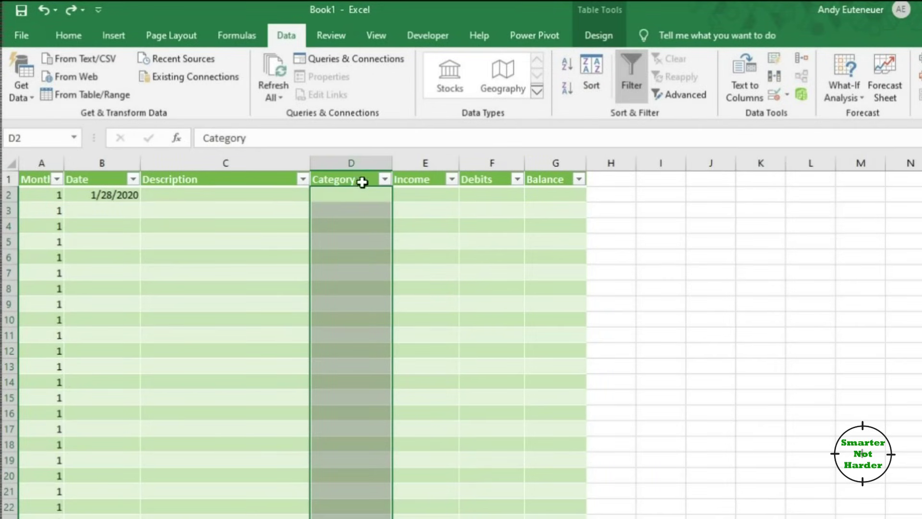
left_click(786, 96)
left_click(801, 115)
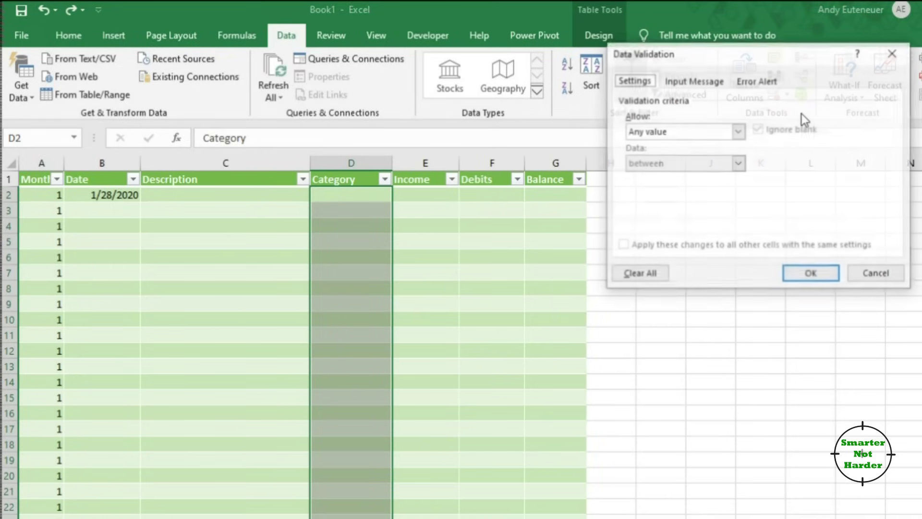
left_click(654, 133)
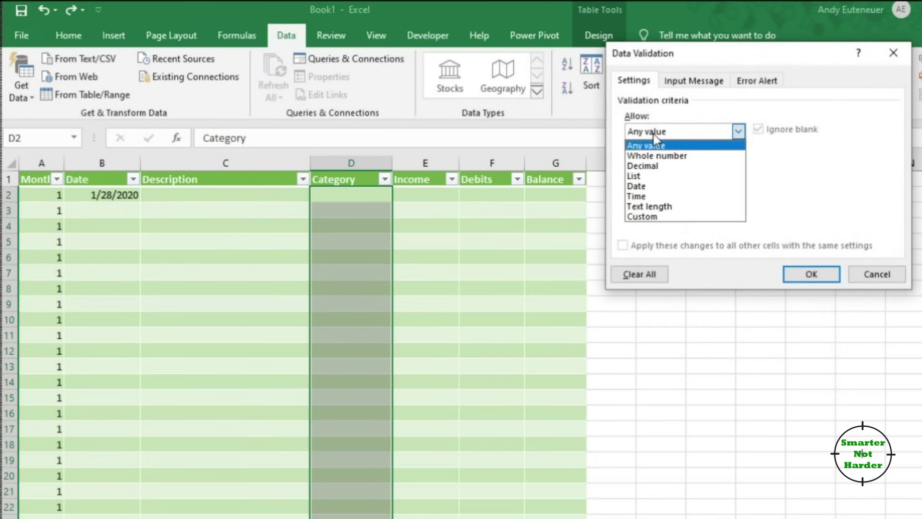
left_click(653, 178)
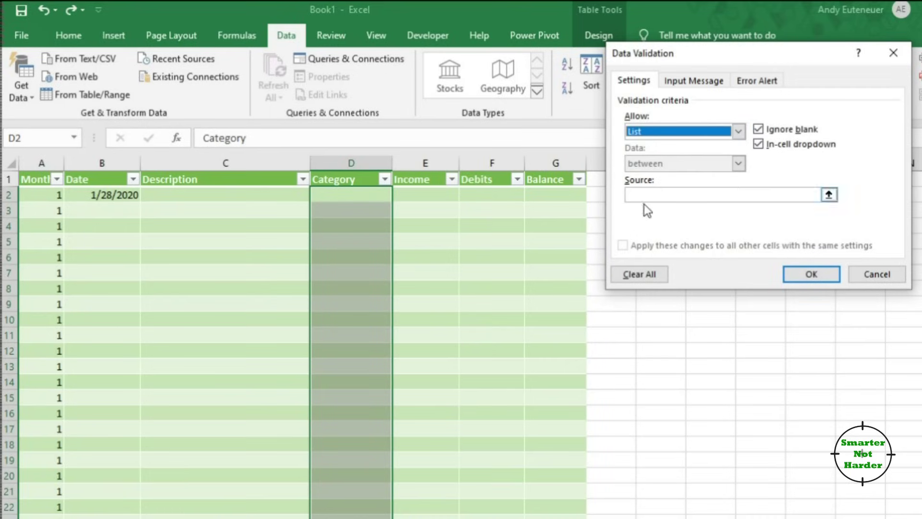
left_click(664, 193)
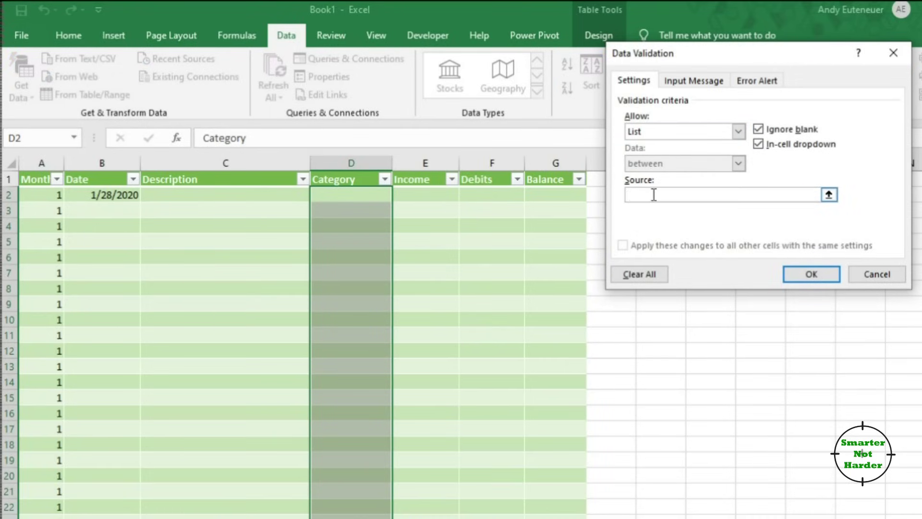
type("Income, Mortgage, Utilities, Groc")
type("eries/G")
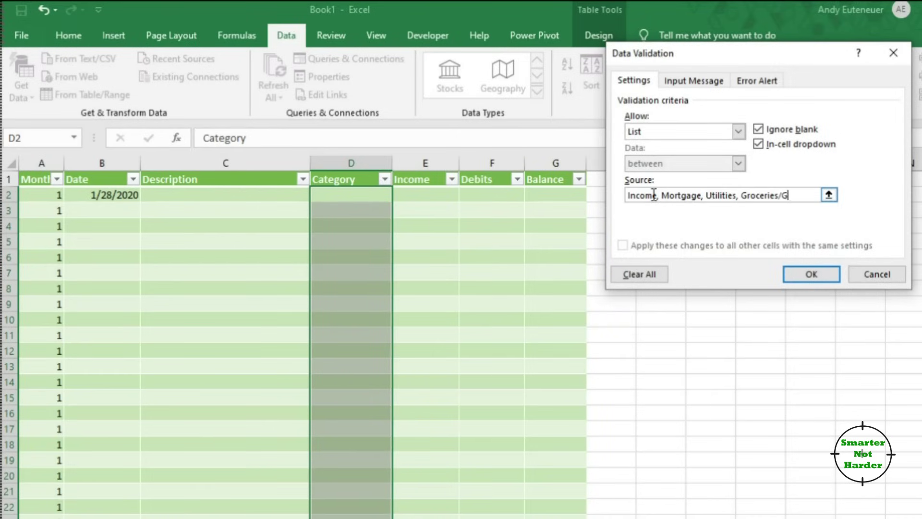
type("Entertainment")
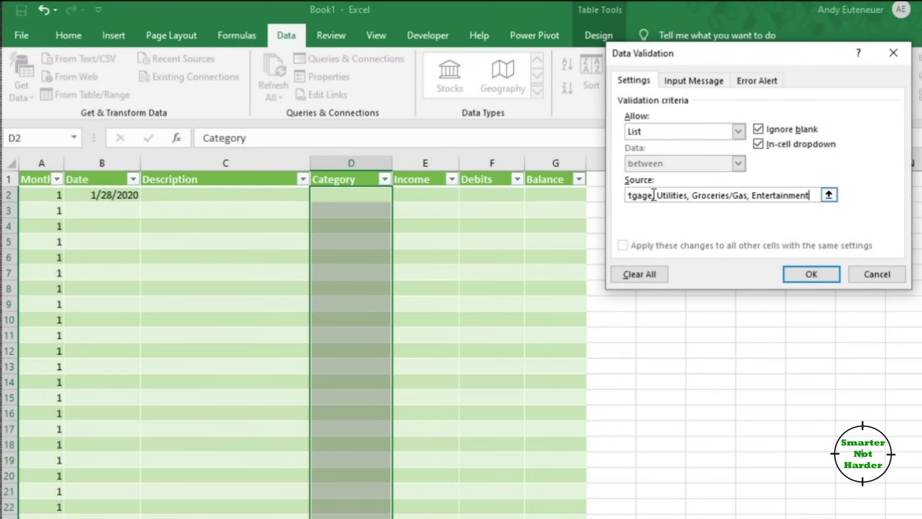
left_click(808, 278)
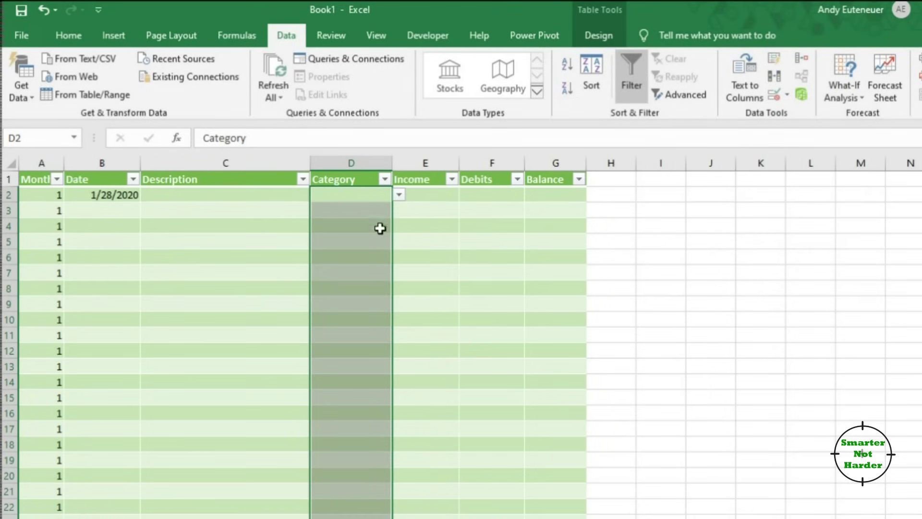
- Check the new Category dropdown in D2, then select the Income, Debits and Balance columns
left_click(369, 199)
left_click(399, 195)
key("Escape")
left_click(433, 163)
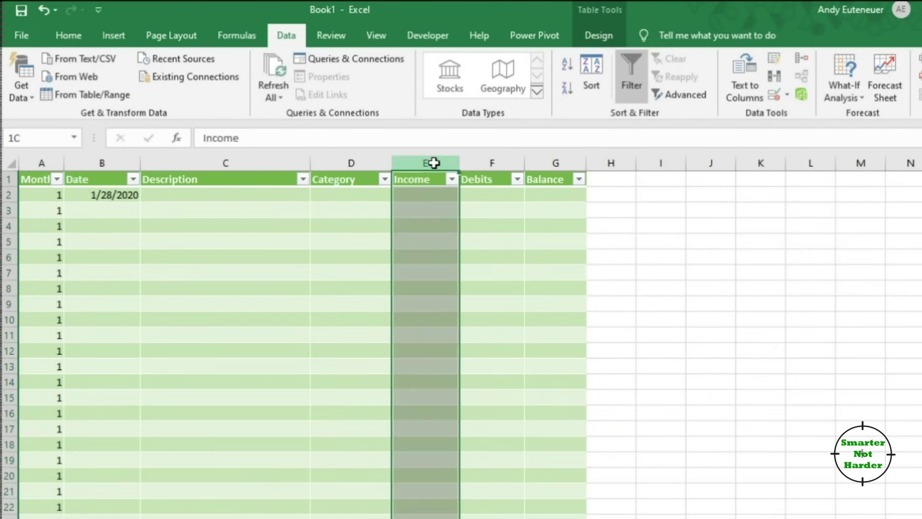
left_click_drag(434, 162, 539, 160)
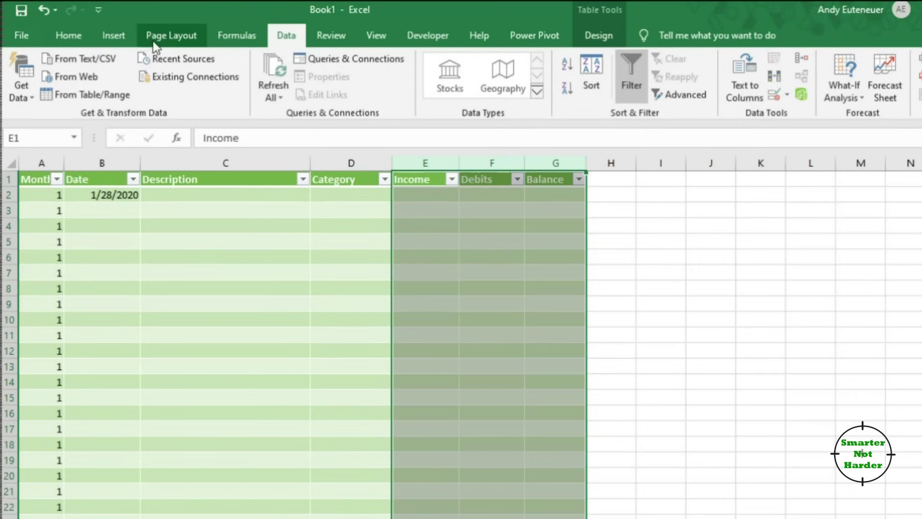
- Apply Accounting currency format to the Income, Debits and Balance columns
left_click(71, 36)
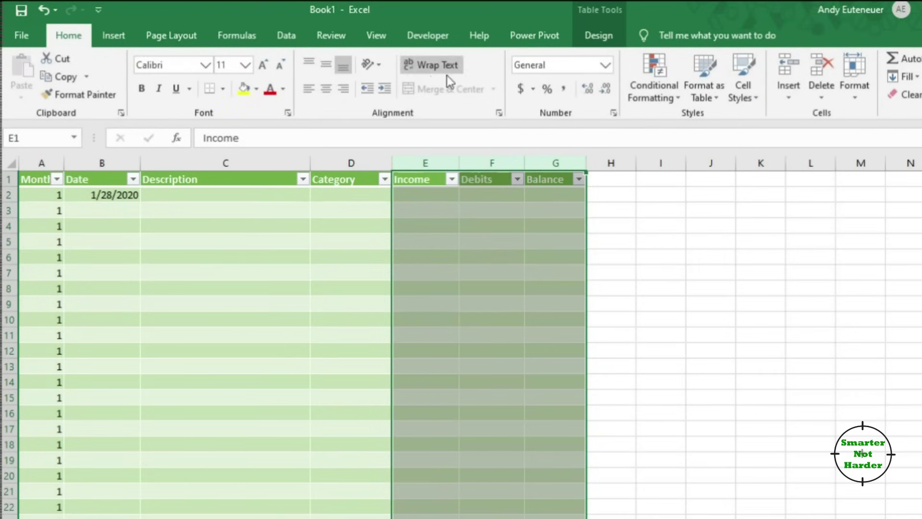
left_click(519, 89)
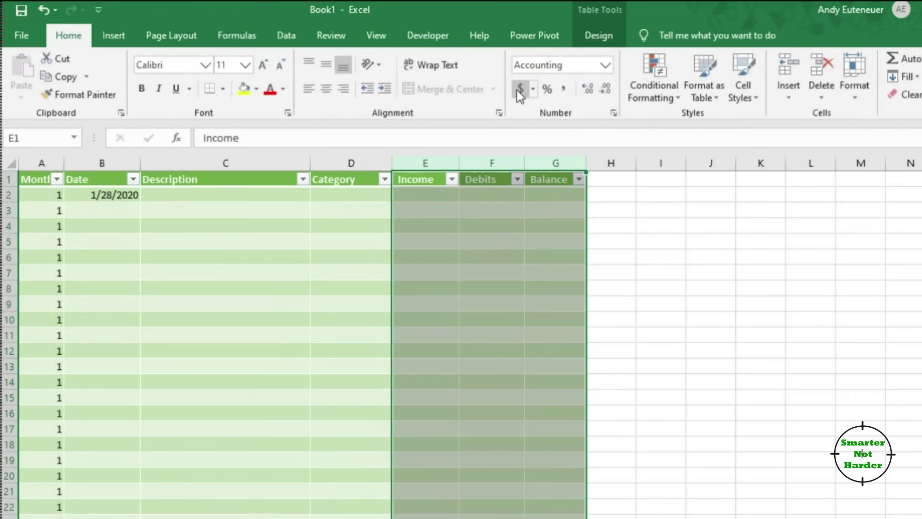
left_click(179, 194)
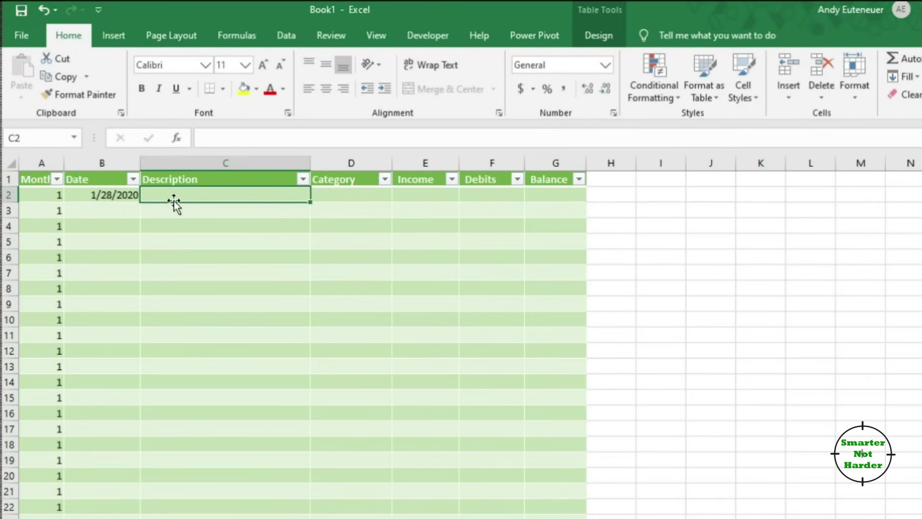
type("McDonal")
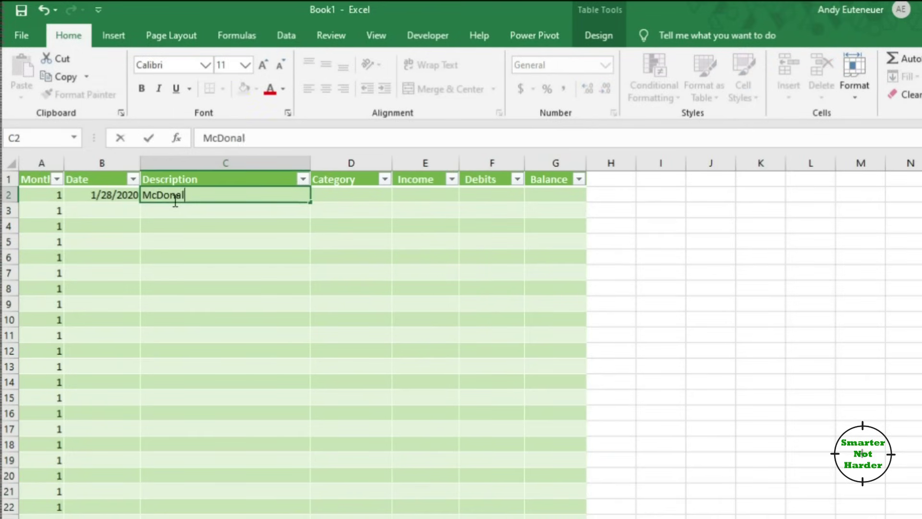
type("ds")
- Finish the January rows with the McDonalds description and Barnes & Noble's 12.32 debit
key("Return")
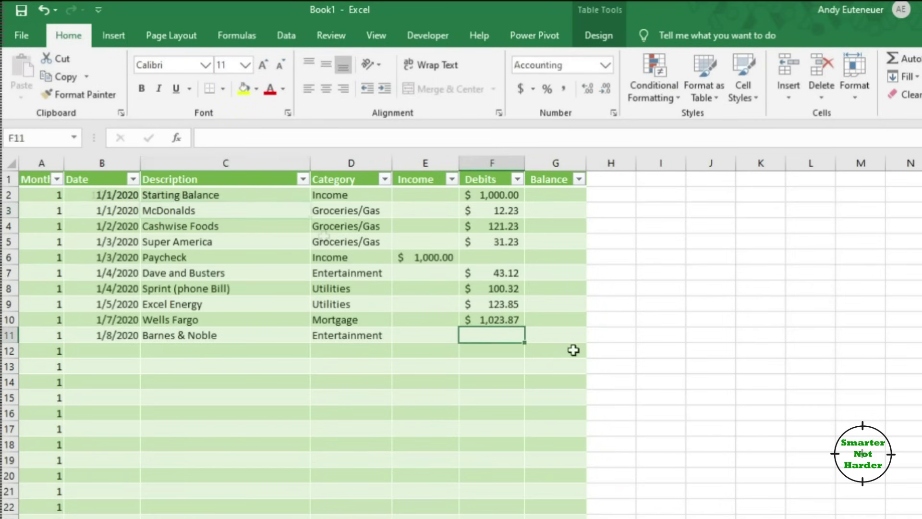
type("12.32")
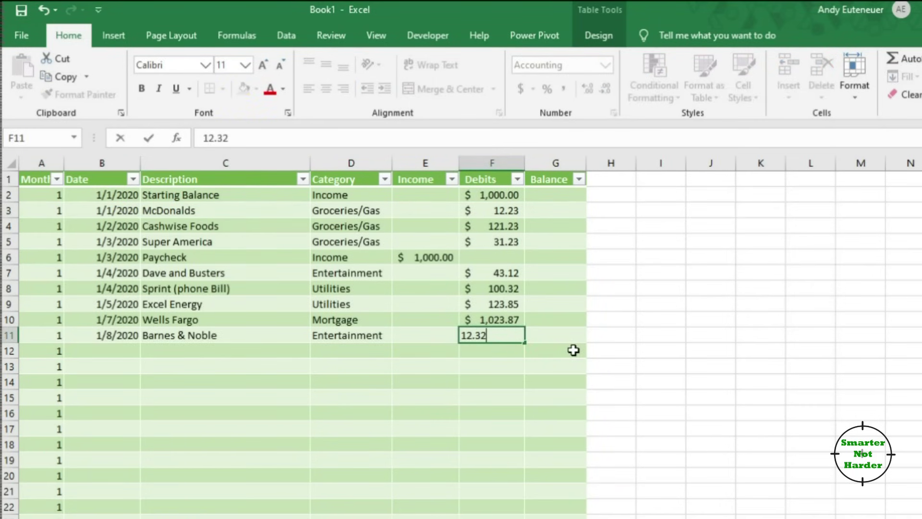
key("Return")
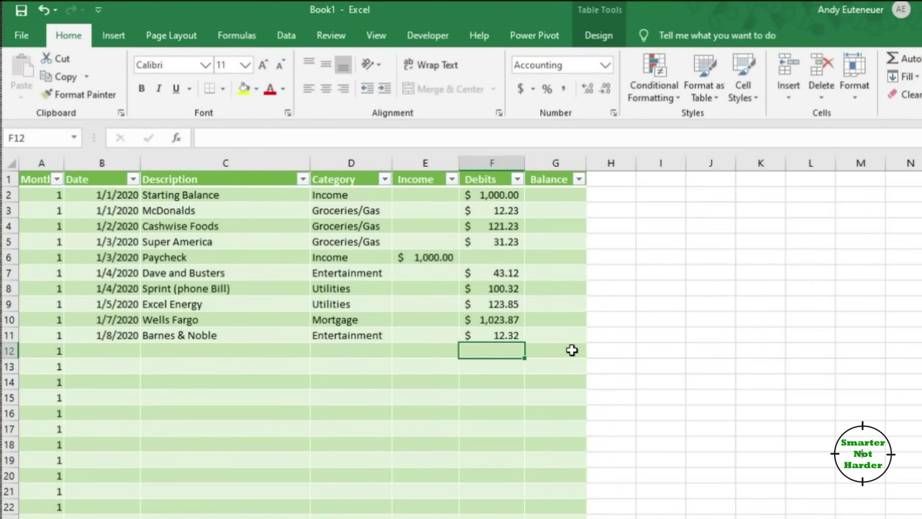
left_click(558, 211)
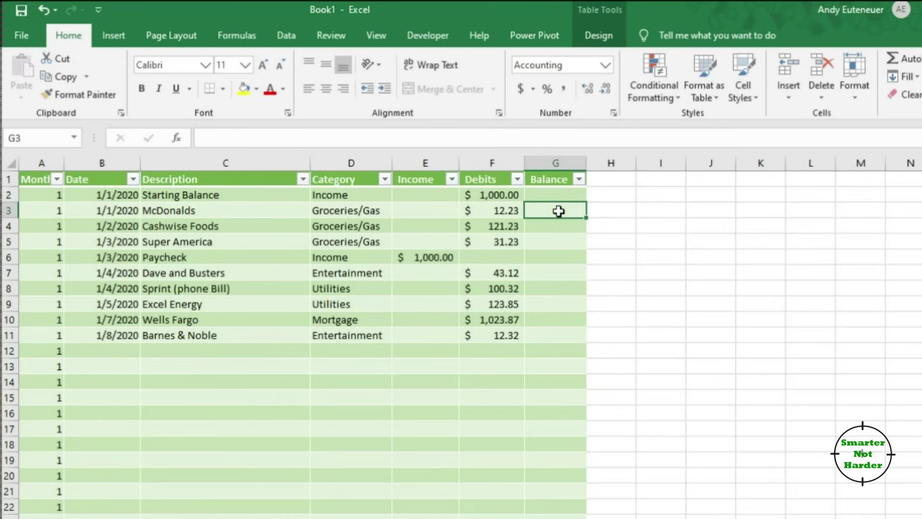
left_click(553, 193)
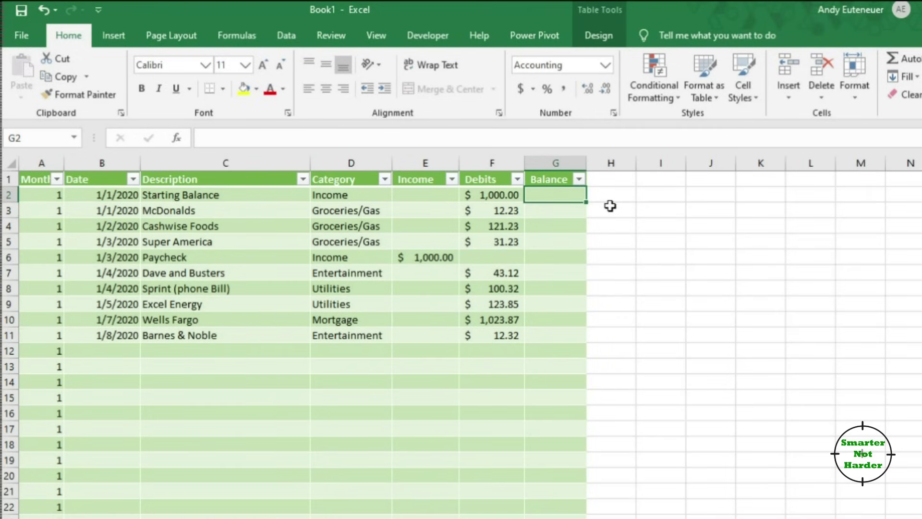
type("1000")
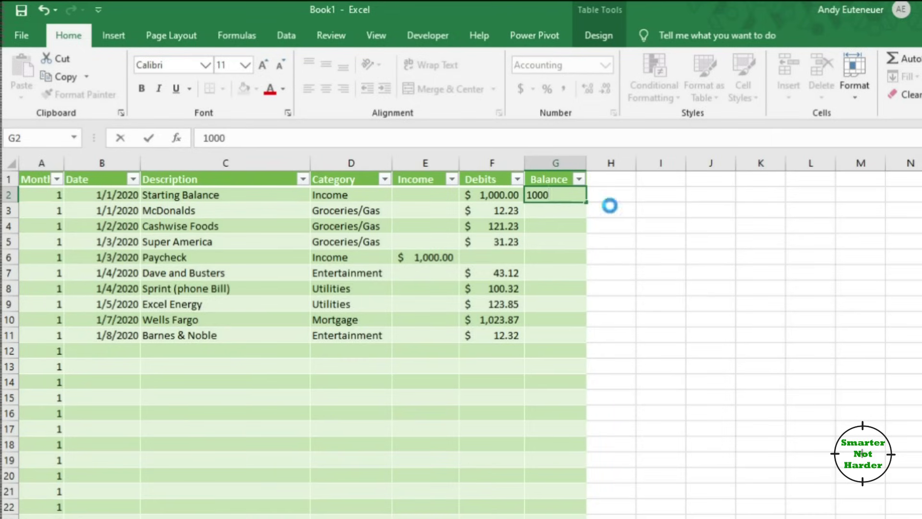
type("$ 1,000.00")
key("Return")
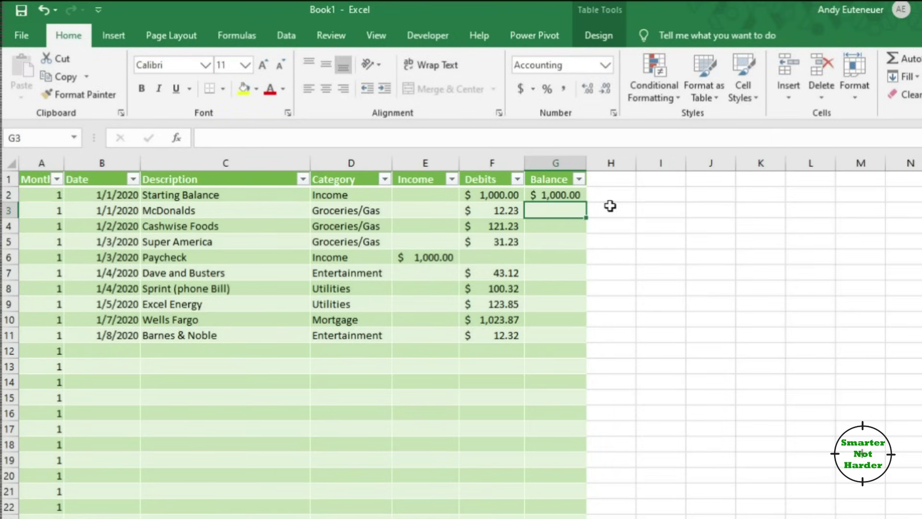
type("=")
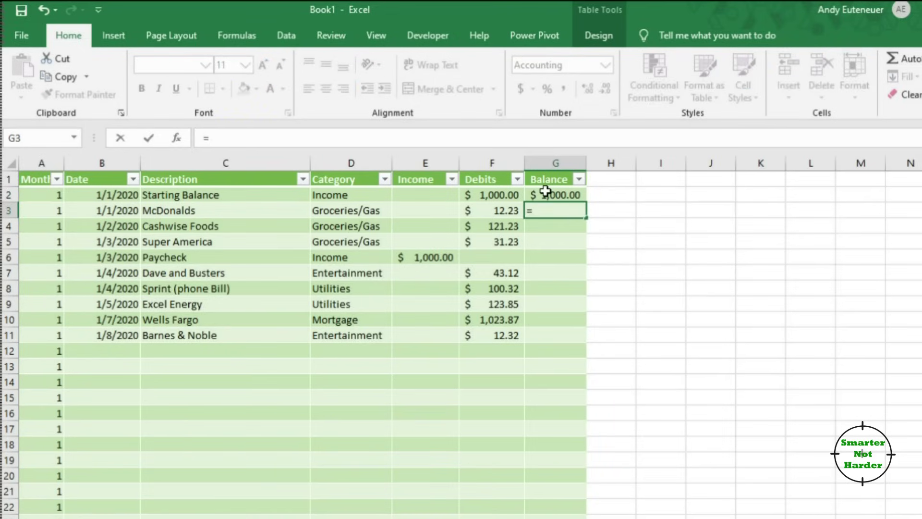
type("sum(")
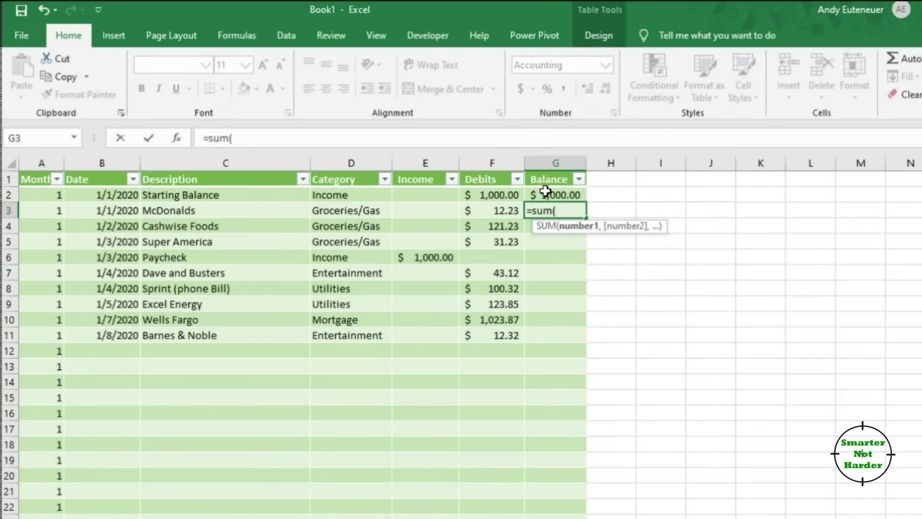
left_click(542, 192)
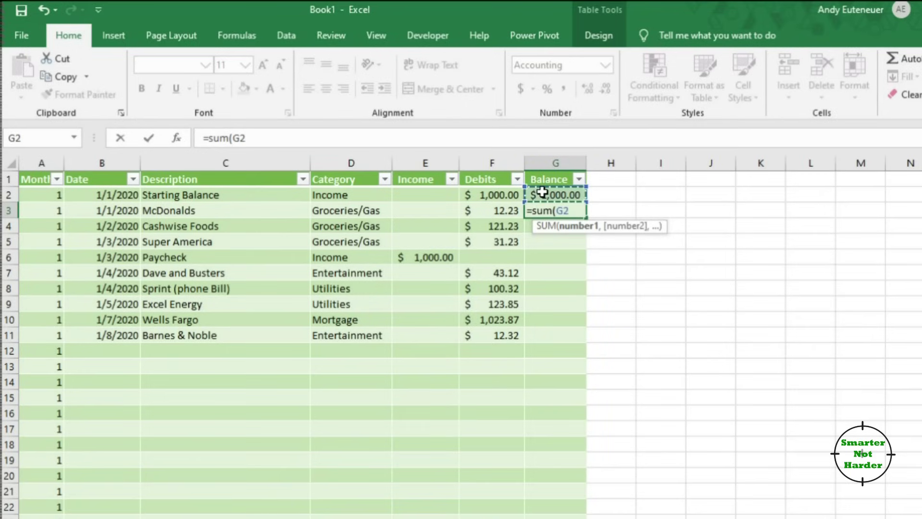
type("+")
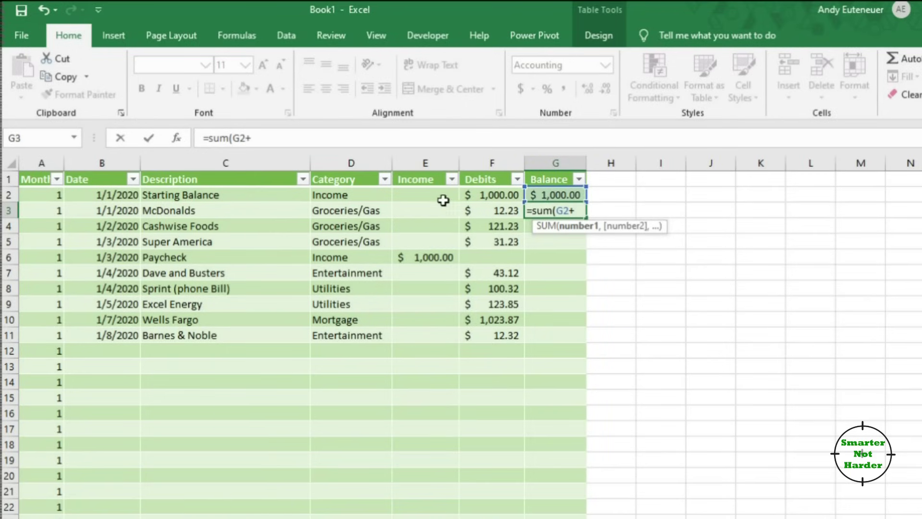
left_click(424, 207)
type("-")
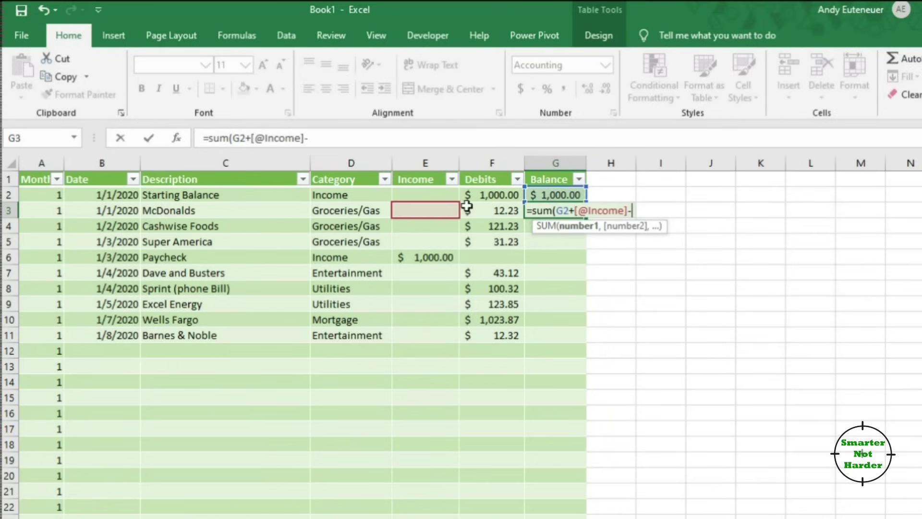
left_click(492, 211)
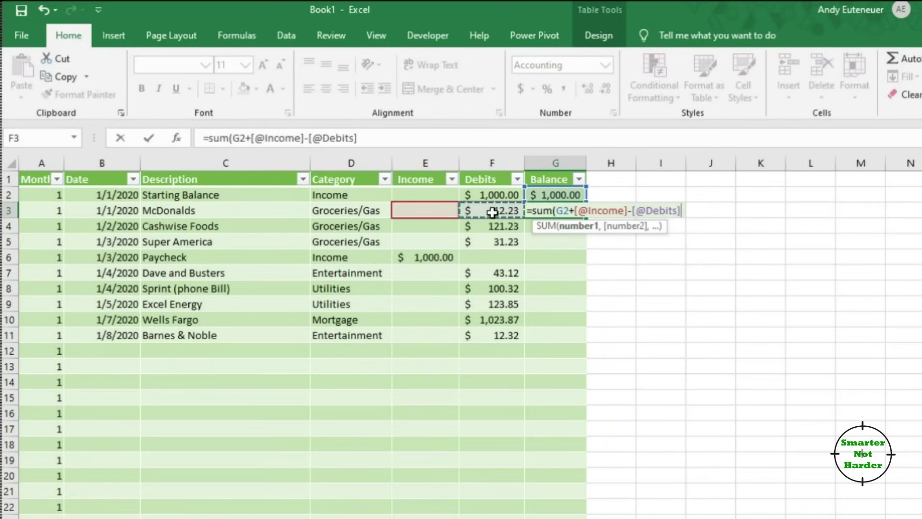
type(")")
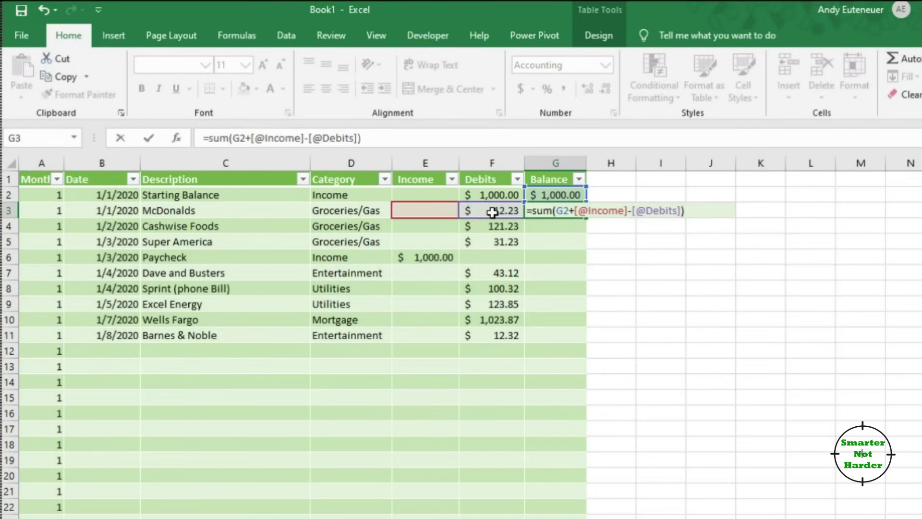
key("Return")
- Copy the G3 running-balance formula and select the Balance column's data
left_click(573, 210)
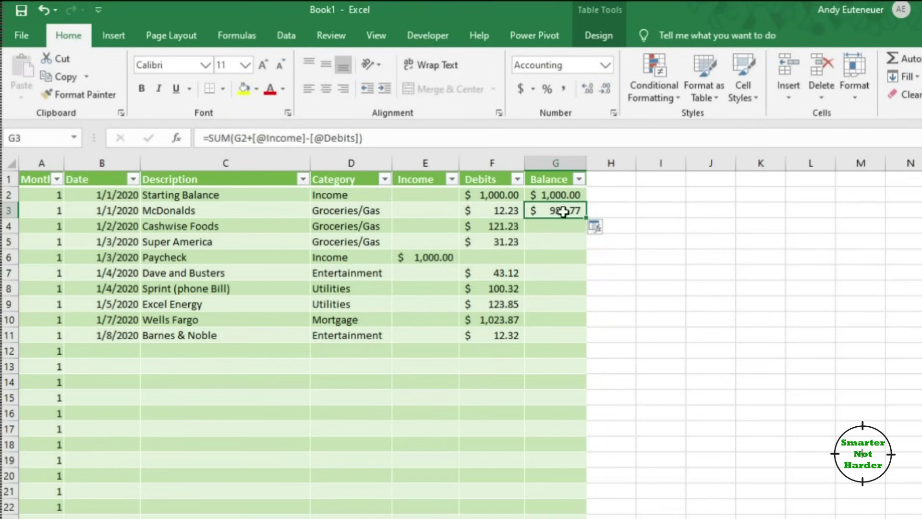
key("ctrl+c")
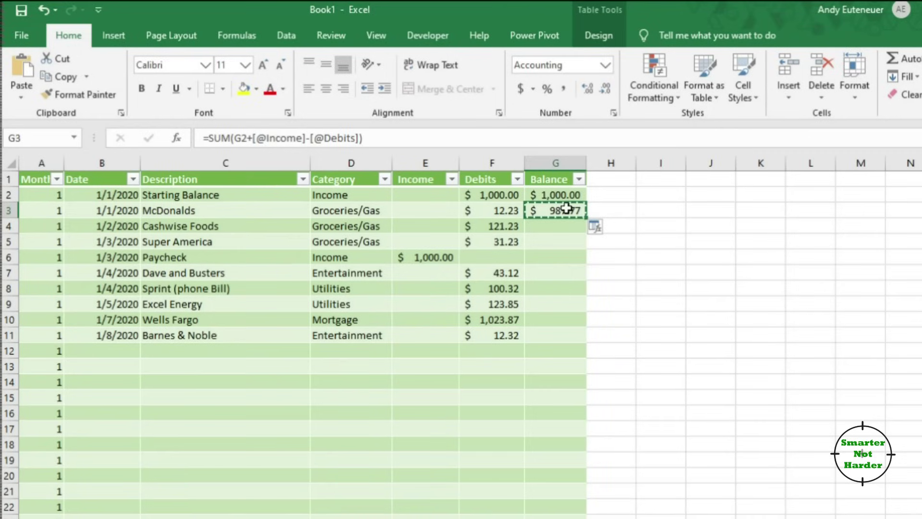
left_click(555, 160)
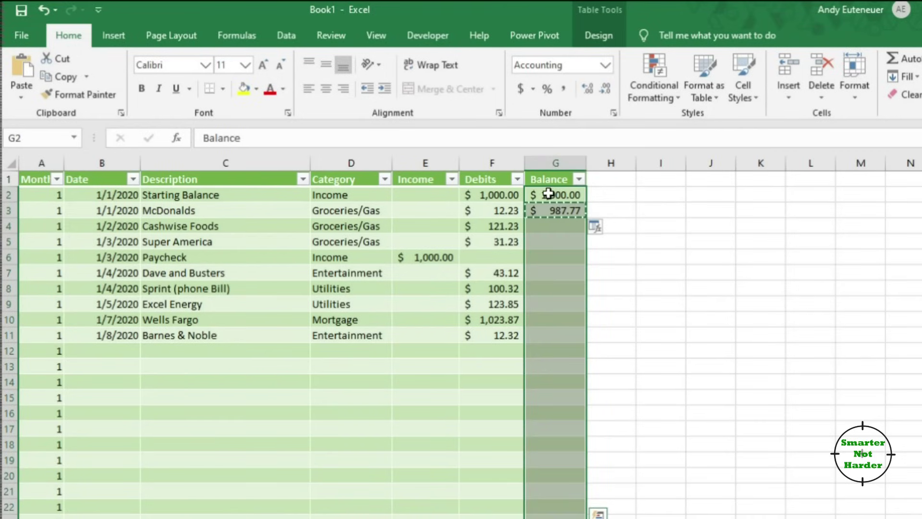
- Paste the running-balance formula down the Balance column, ending at $531.83
key("Return")
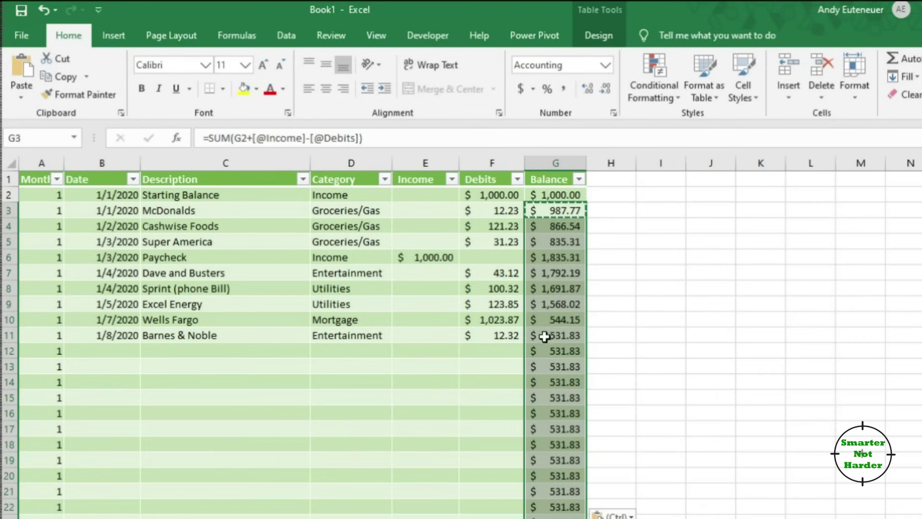
left_click(101, 351)
type("1/9")
- Enter row 12: Arbys, category Groceries/Gas, debit 11.17
key("Tab")
type("Arbys")
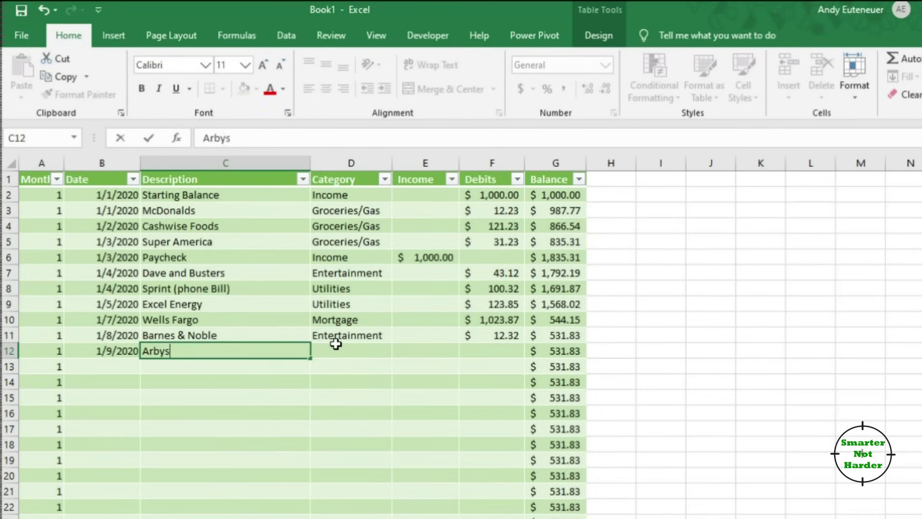
key("Return")
left_click(336, 346)
left_click(399, 351)
left_click(342, 393)
left_click(487, 351)
type("11.17")
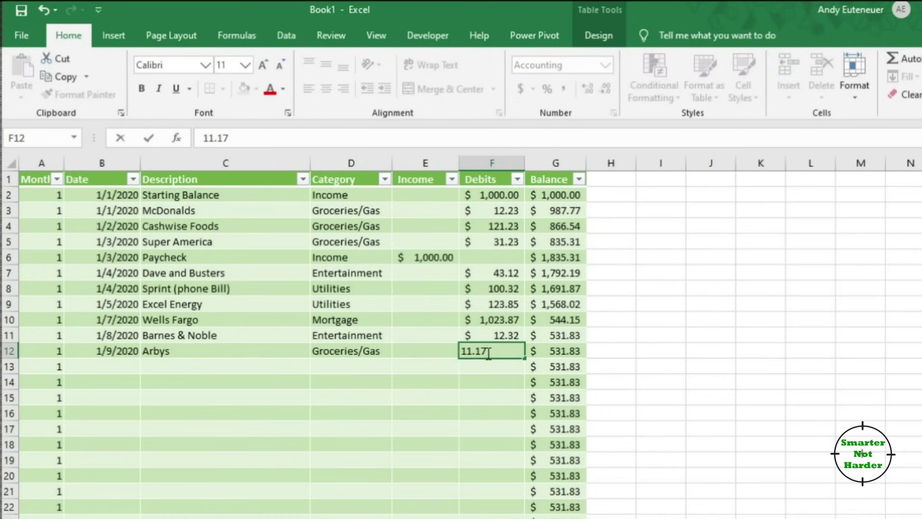
key("Return")
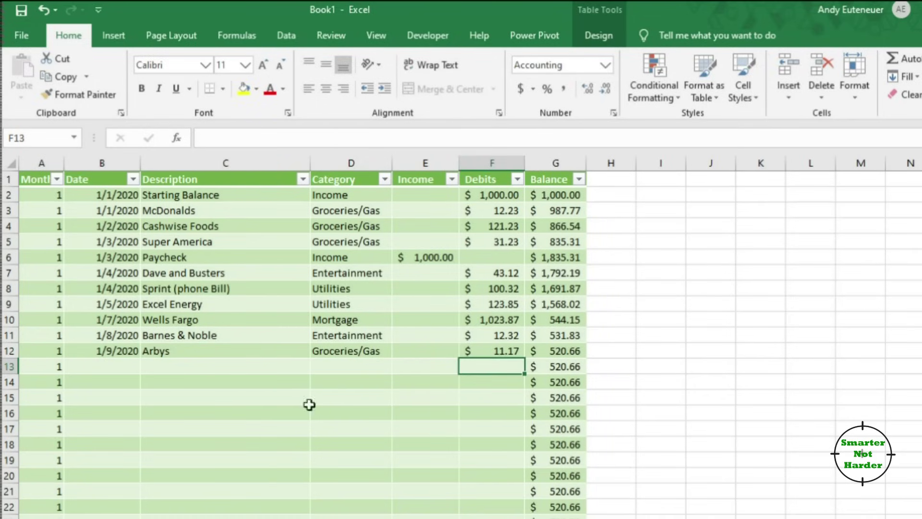
- Enter row 13: 1/10/2020 Paycheck, category Income, income 1000, bringing the balance to $1,520.66
left_click(108, 366)
type("1/10")
key("Tab")
type("P")
key("Tab")
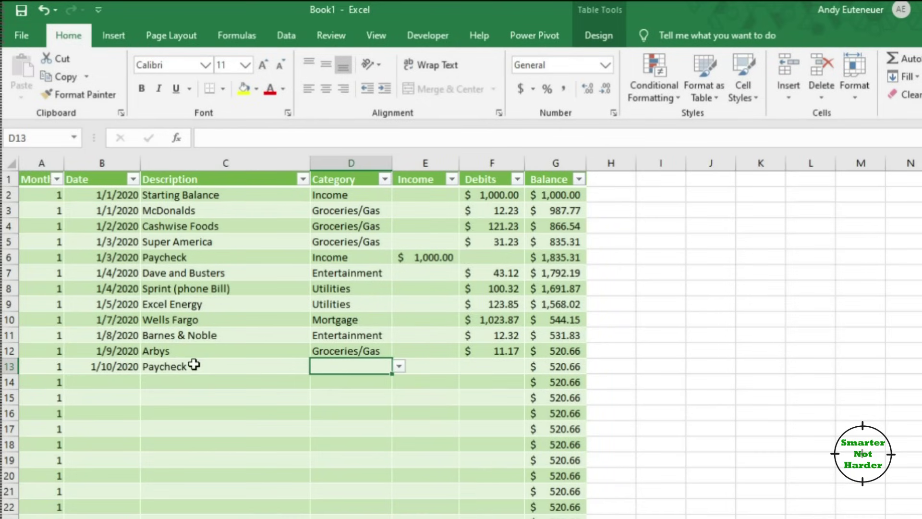
left_click(398, 367)
left_click(331, 380)
key("Tab")
type("1000")
key("Return")
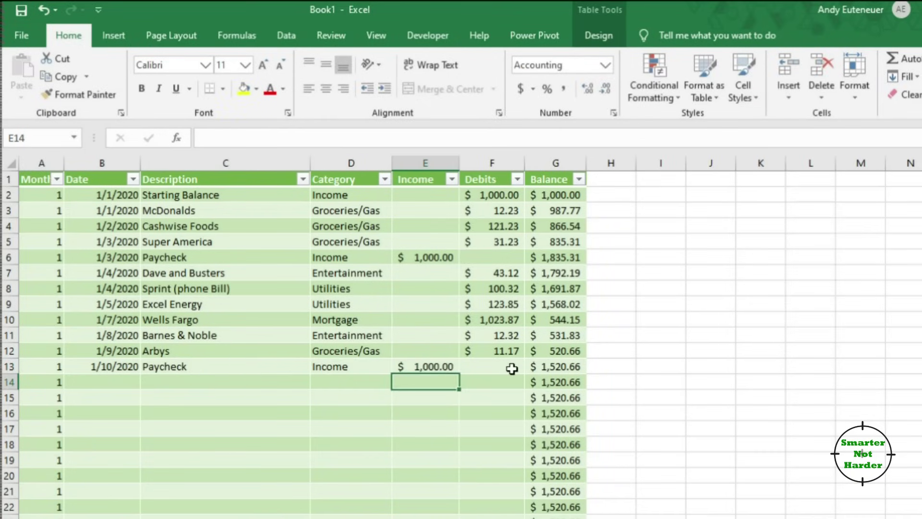
- Narrow column H to a spacer and list Income, Groceries/Gas, Entertainment, Utilites in I2:I5
left_click(616, 165)
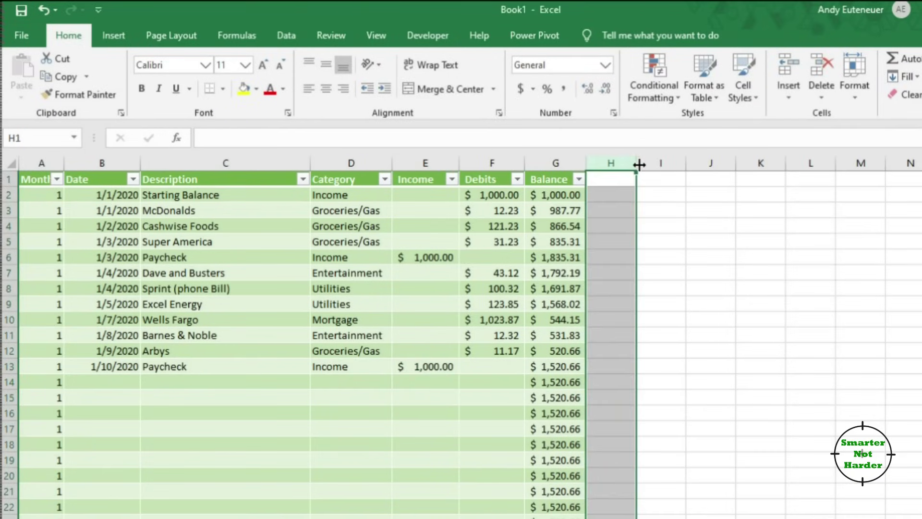
left_click_drag(636, 163, 598, 164)
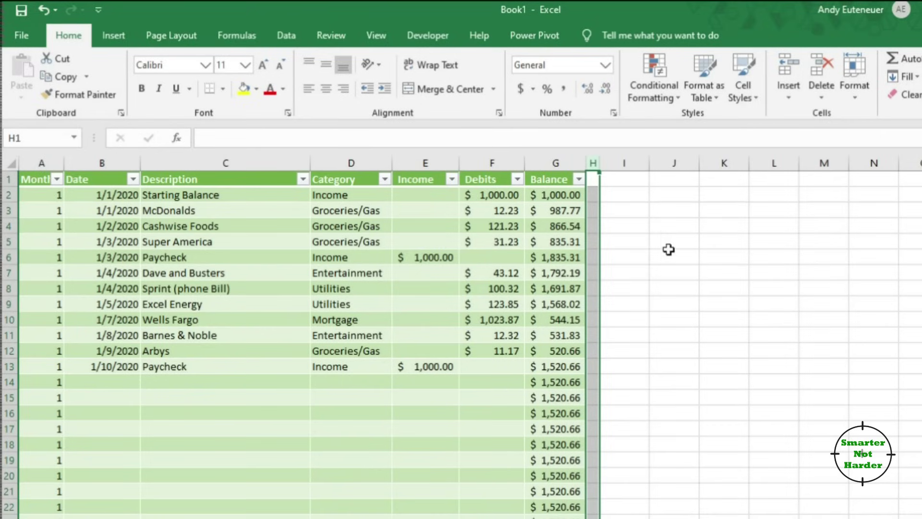
left_click(615, 194)
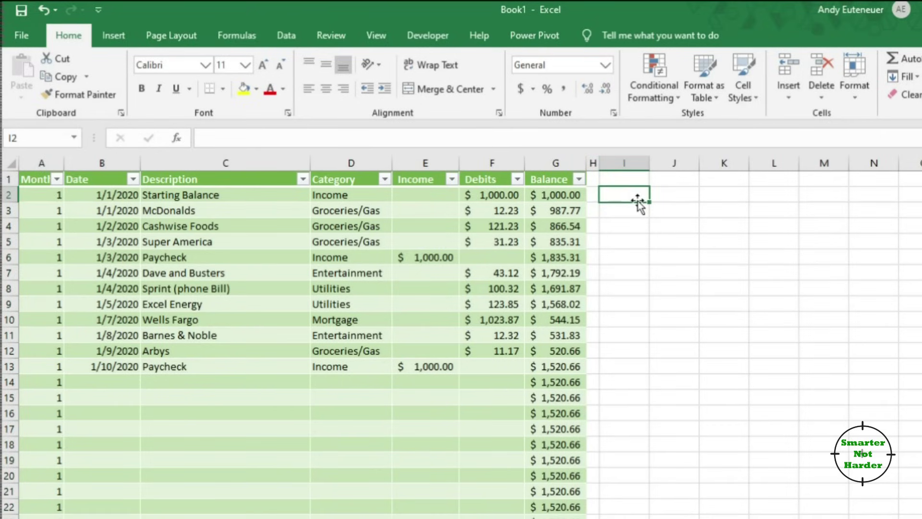
type("In")
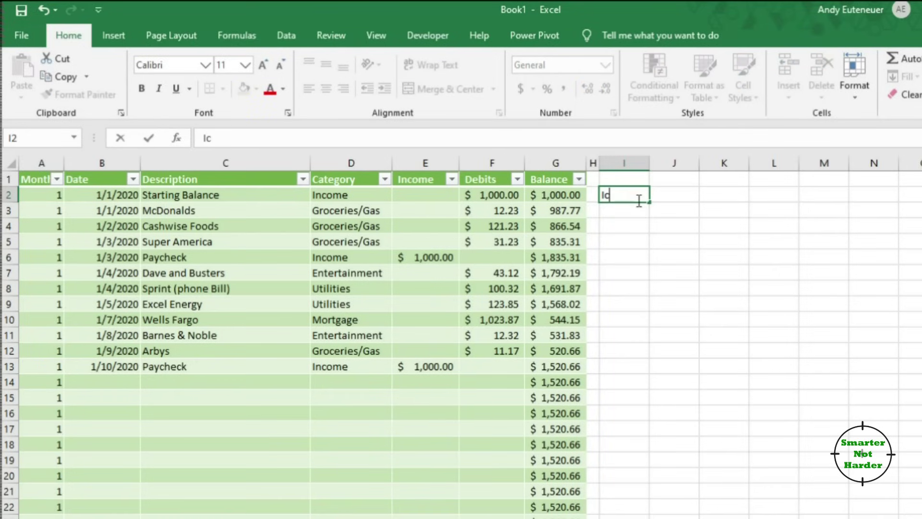
type("come")
key("Return")
type("Groceries/Gas")
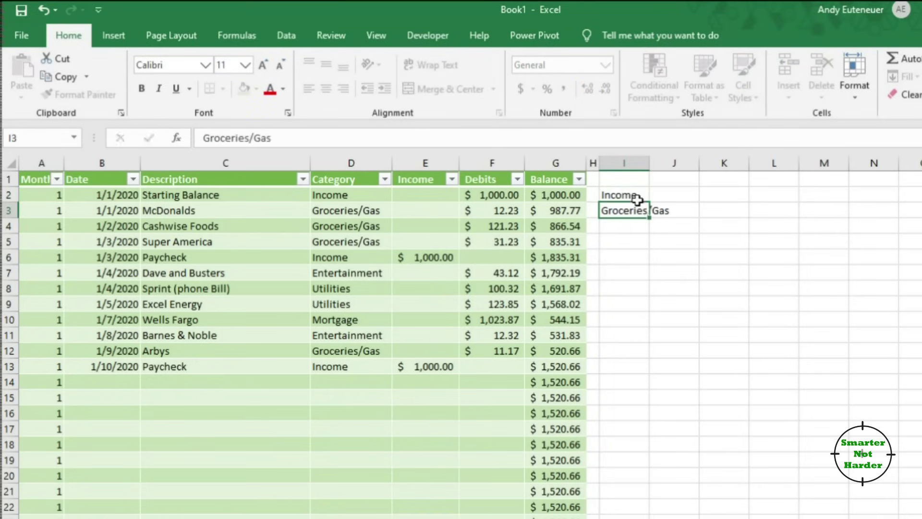
key("Return")
type("Entertainment")
key("Return")
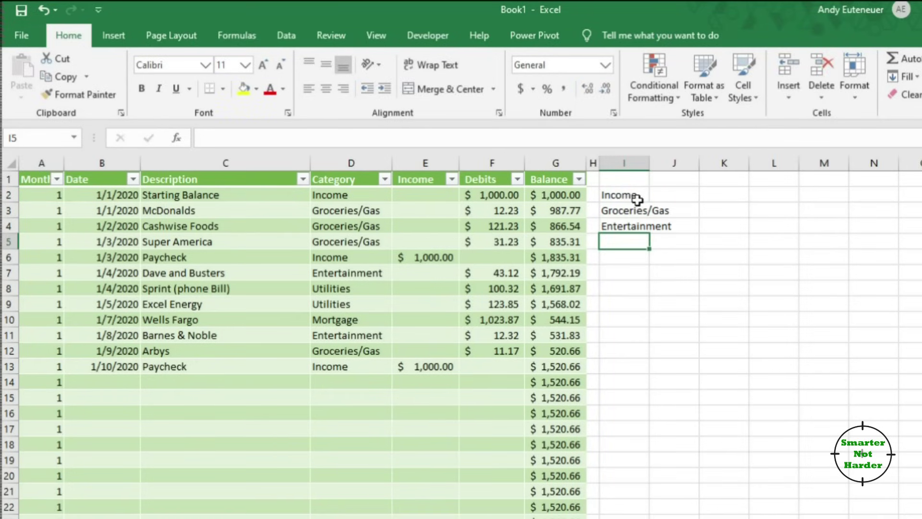
type("Utilites")
key("Return")
- Check the category dropdown choices, add Mortgage in I6 and widen column I to fit
left_click(353, 366)
key("alt+Down")
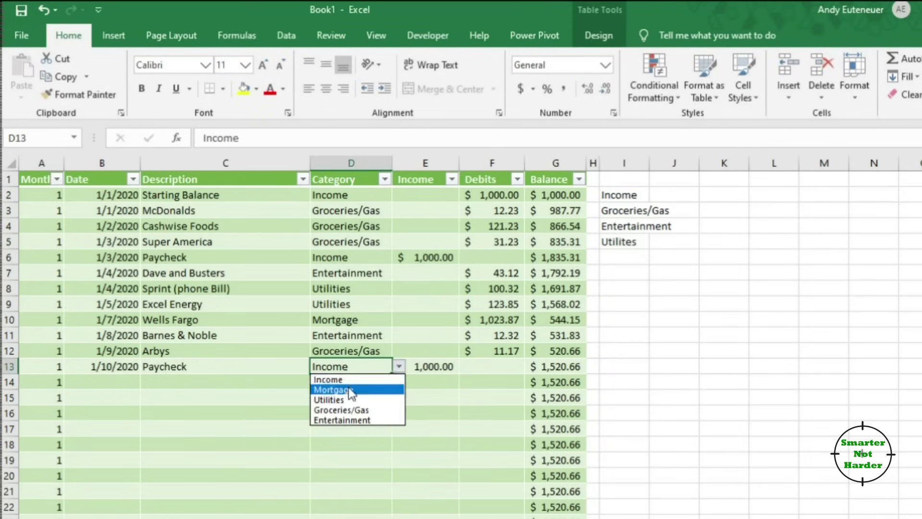
left_click(620, 258)
type("Mortgage")
key("Return")
left_click_drag(649, 165, 681, 164)
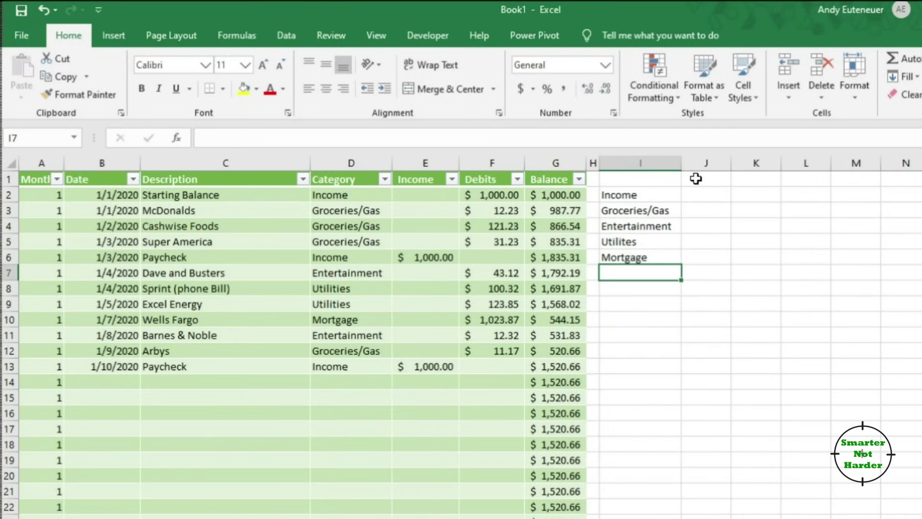
left_click(696, 179)
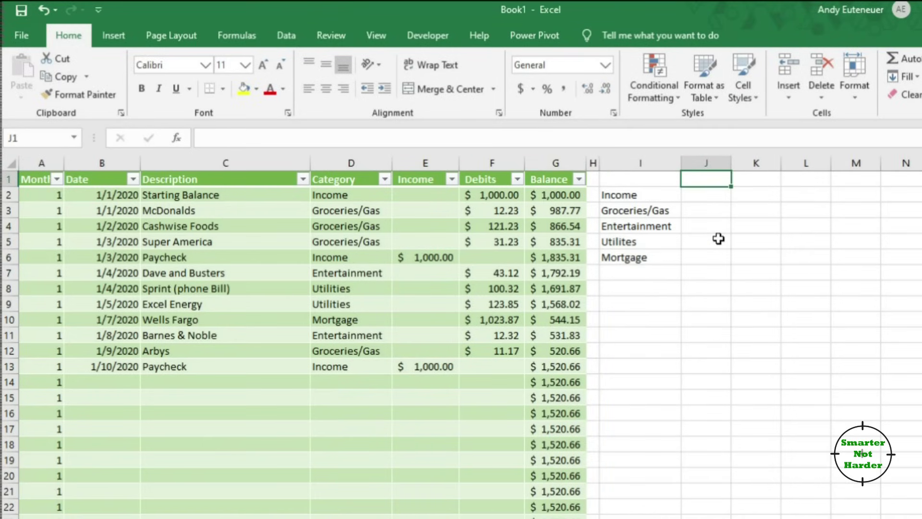
type("Total")
- Head the summary with Total in J1 and month number 1 in I1
key("Return")
left_click(625, 179)
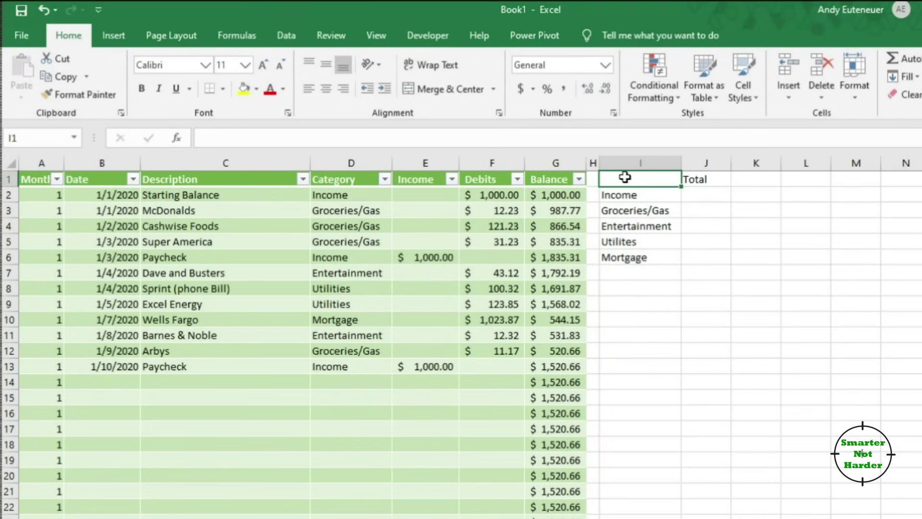
type("1")
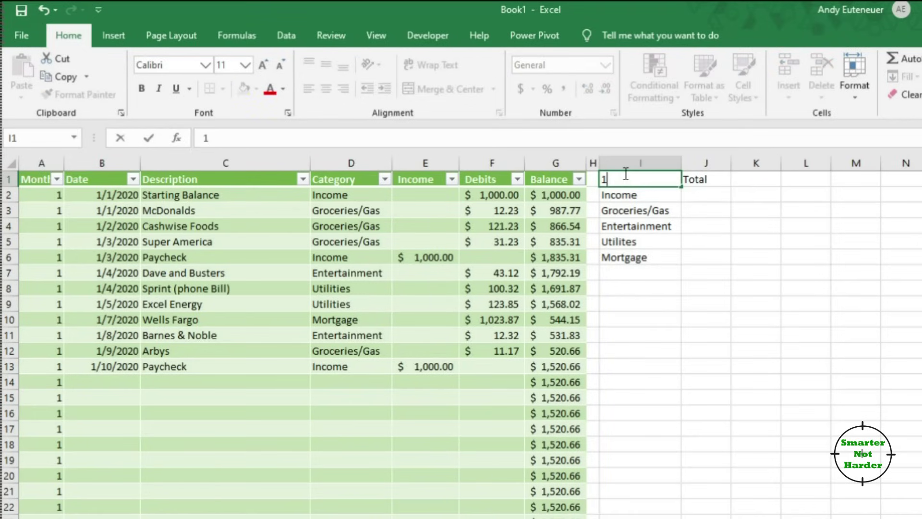
key("Return")
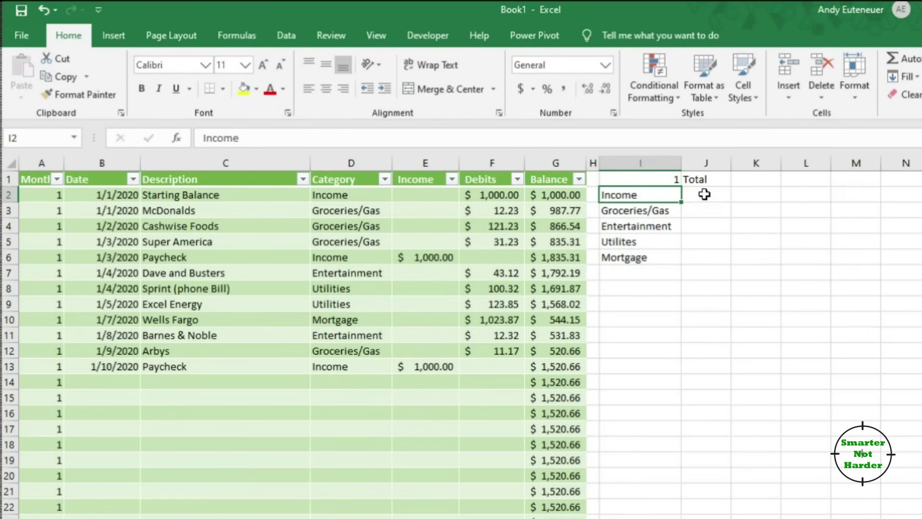
left_click(709, 198)
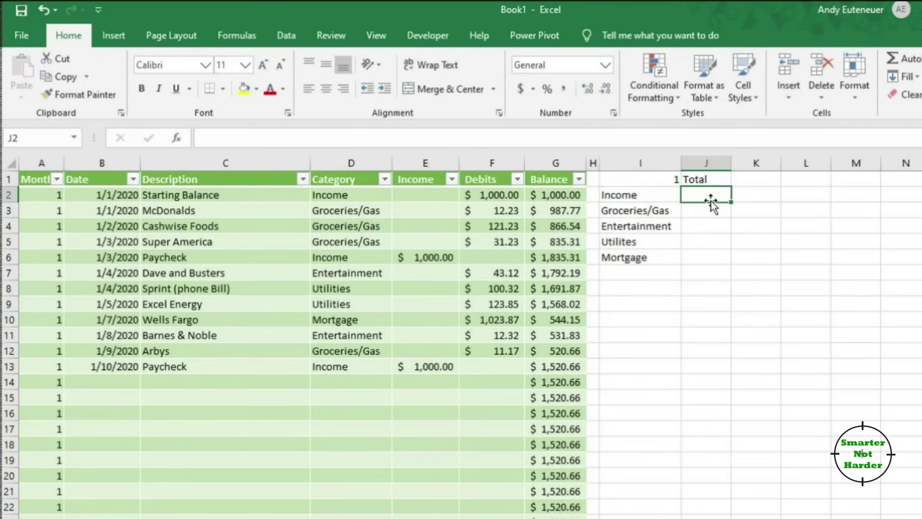
type("=sumifs(")
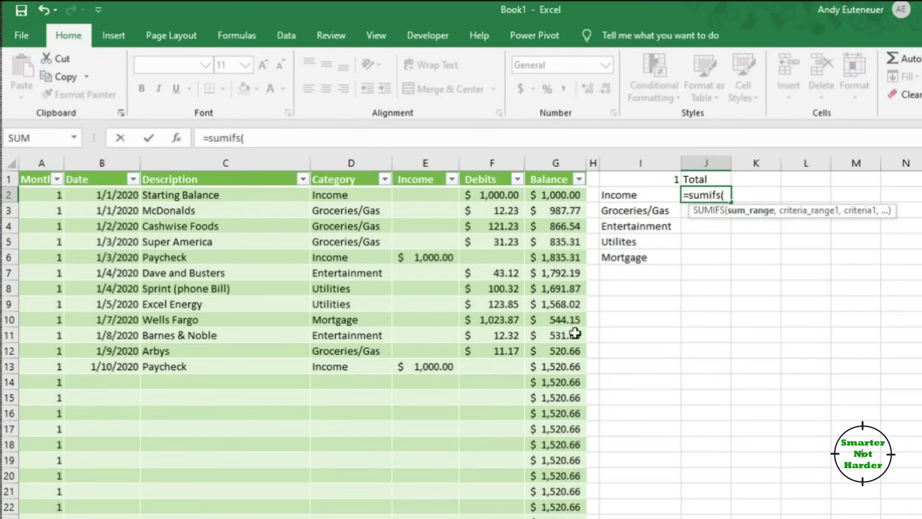
- Make J2 a SUMIFS of Income by Month = I1 and Category = I2, giving 2000
left_click(417, 160)
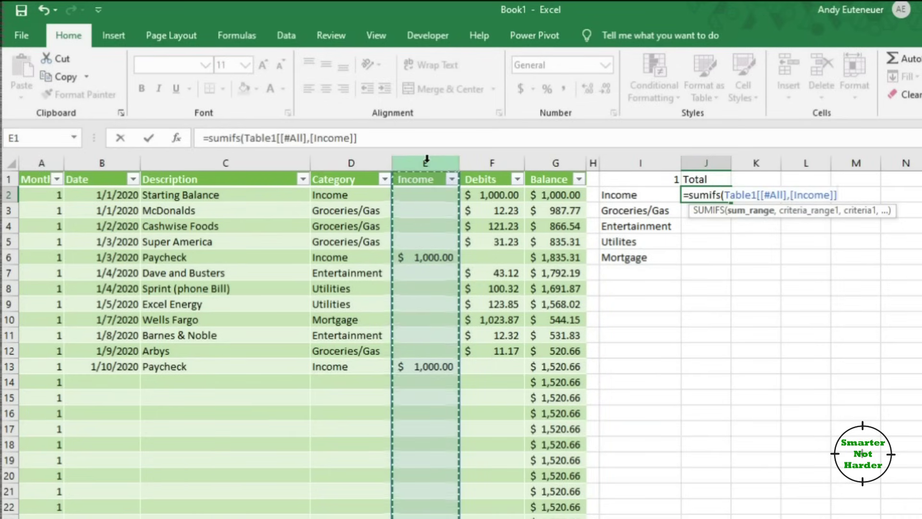
type(",")
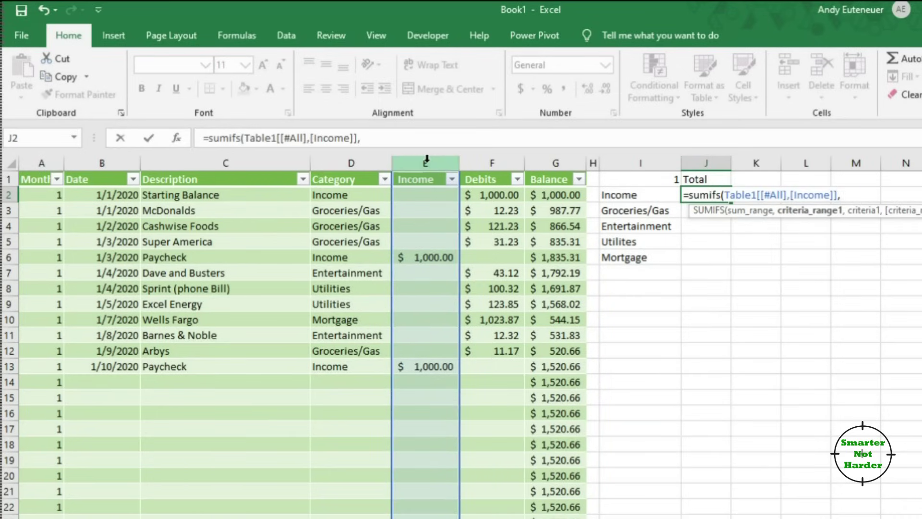
left_click(40, 161)
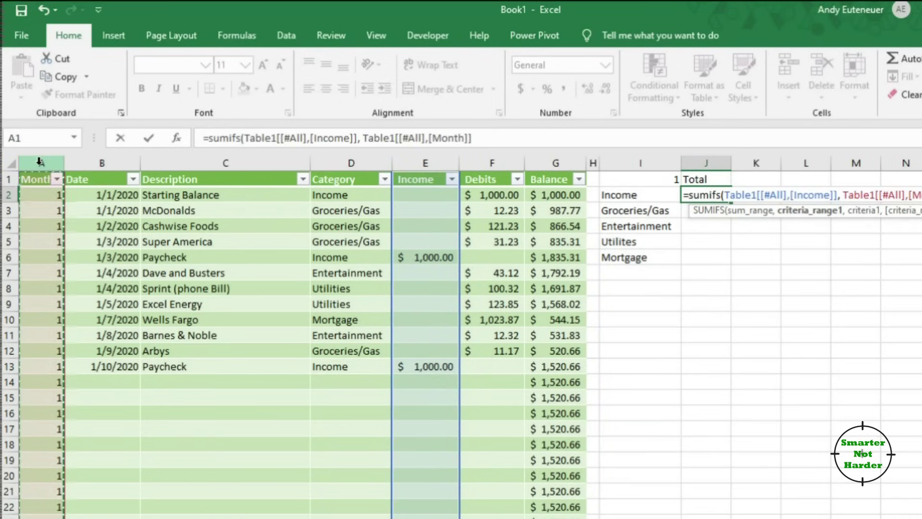
type(",")
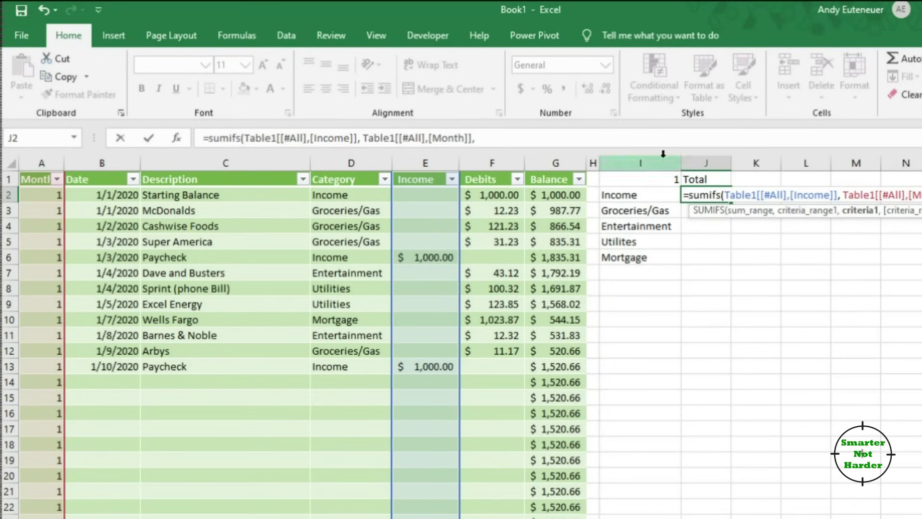
left_click(658, 177)
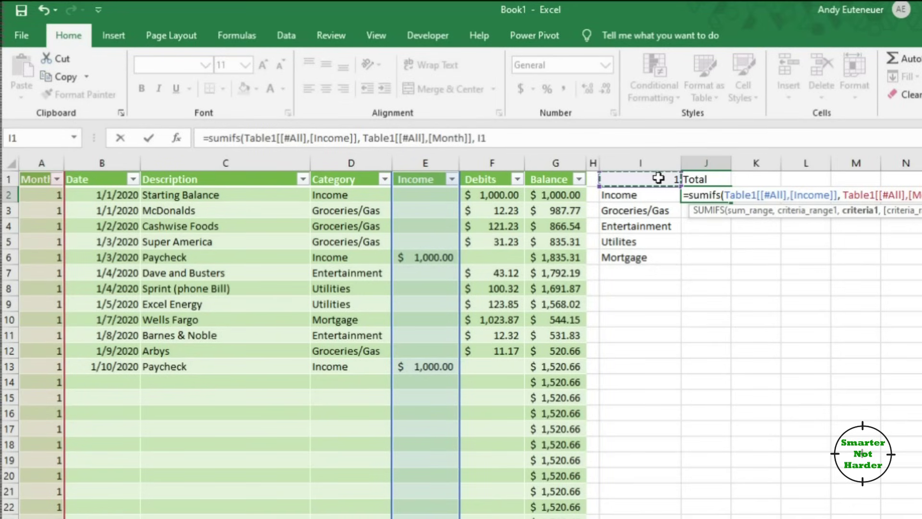
type(",")
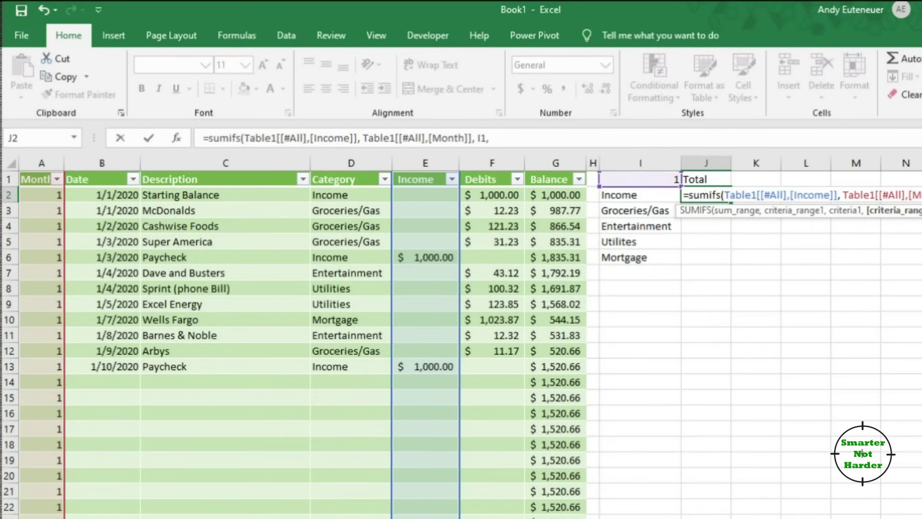
left_click(340, 158)
type(",")
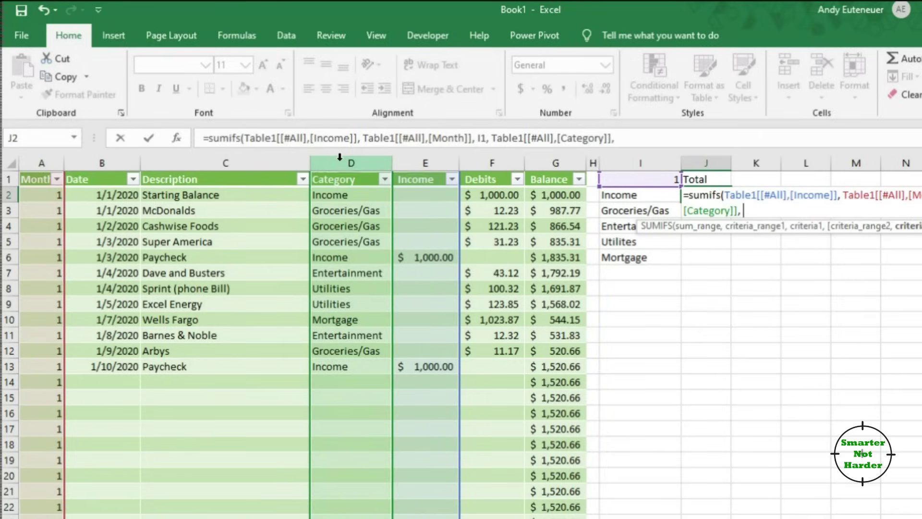
left_click(625, 195)
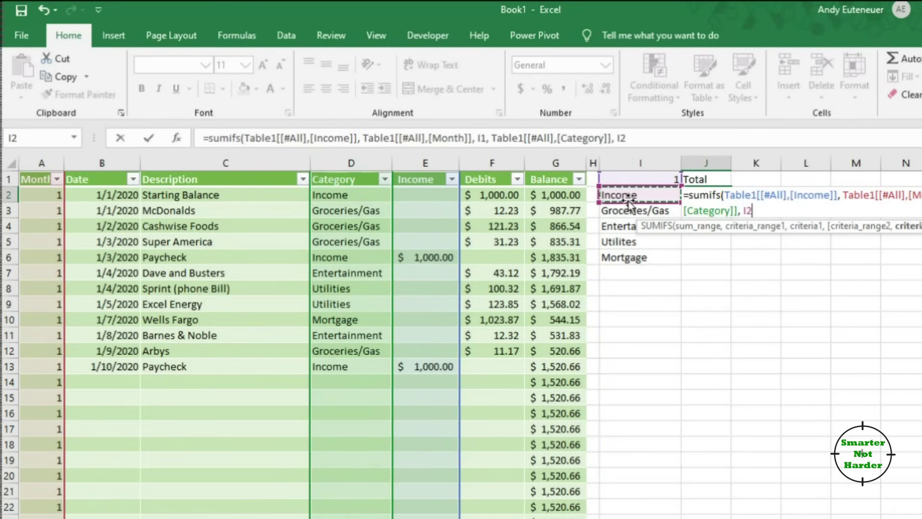
type(")")
key("Return")
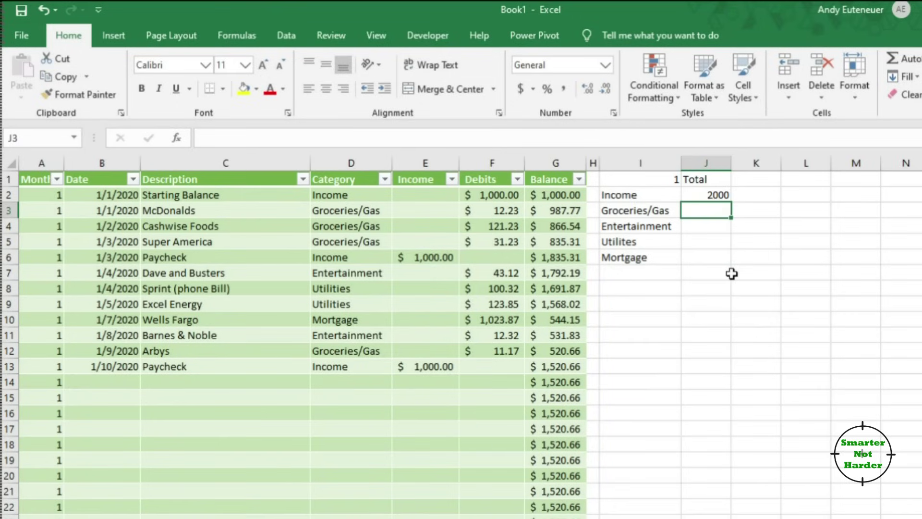
type("=sum")
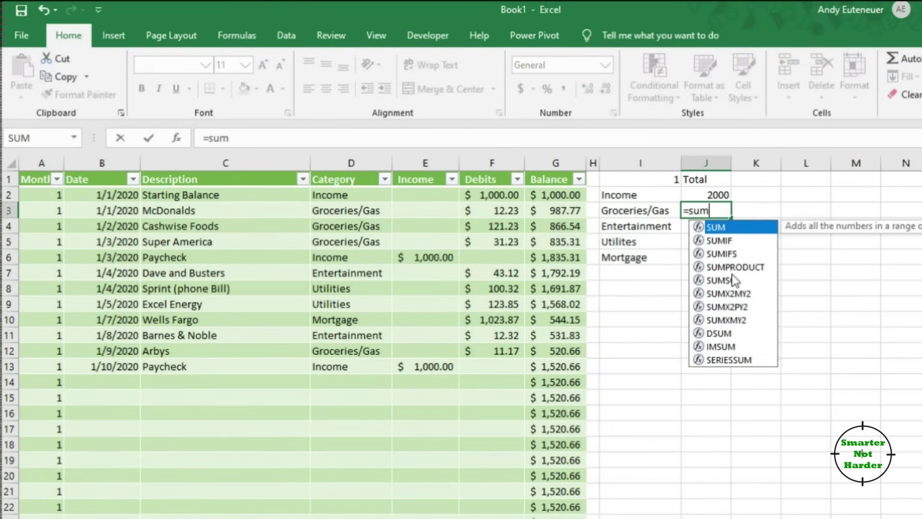
type("ifs(")
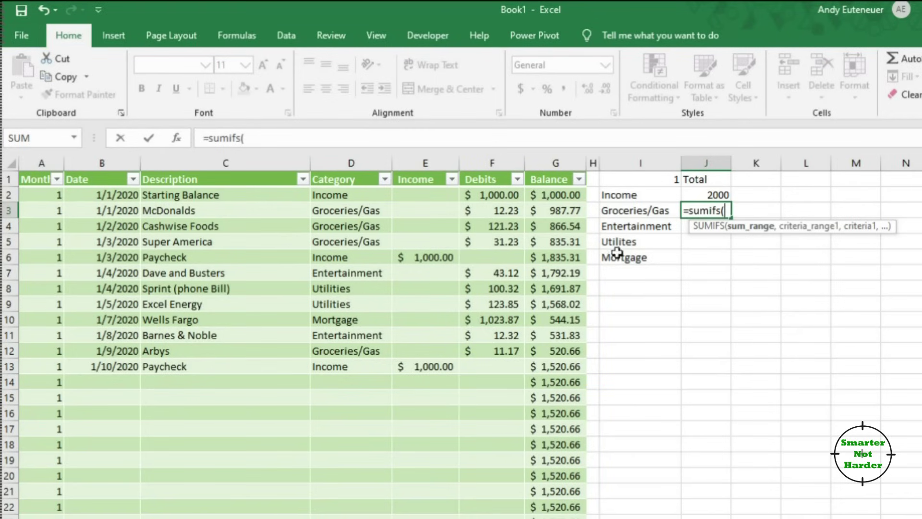
- Make J3 a SUMIFS of Debits by Month = I1 and Category = I3, giving 175.86
left_click(487, 156)
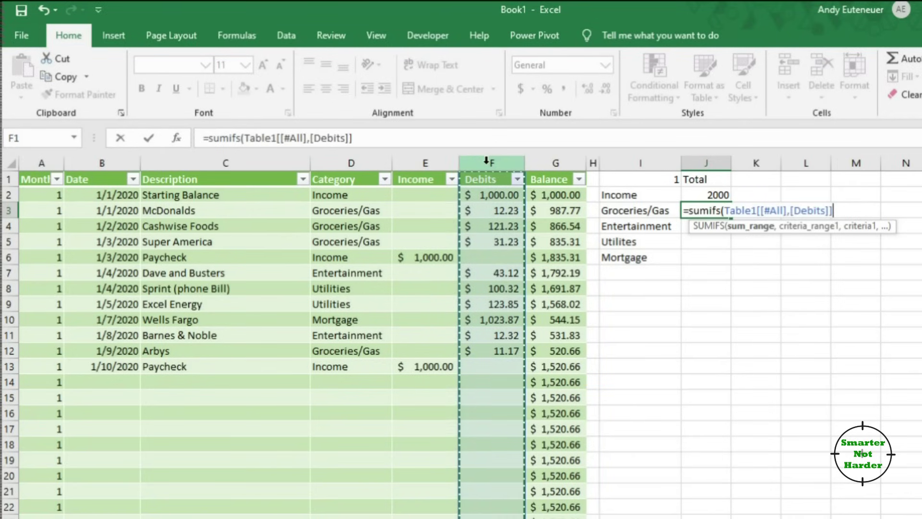
type(",")
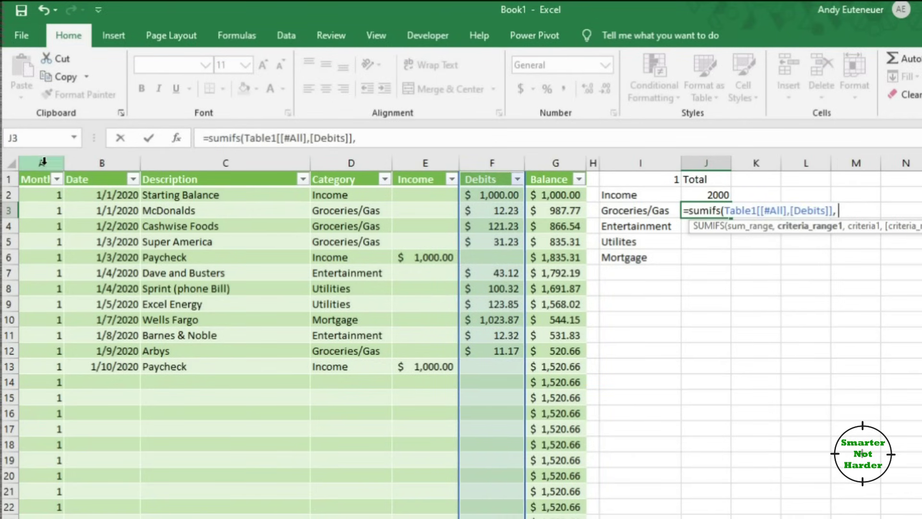
left_click(41, 162)
type(",")
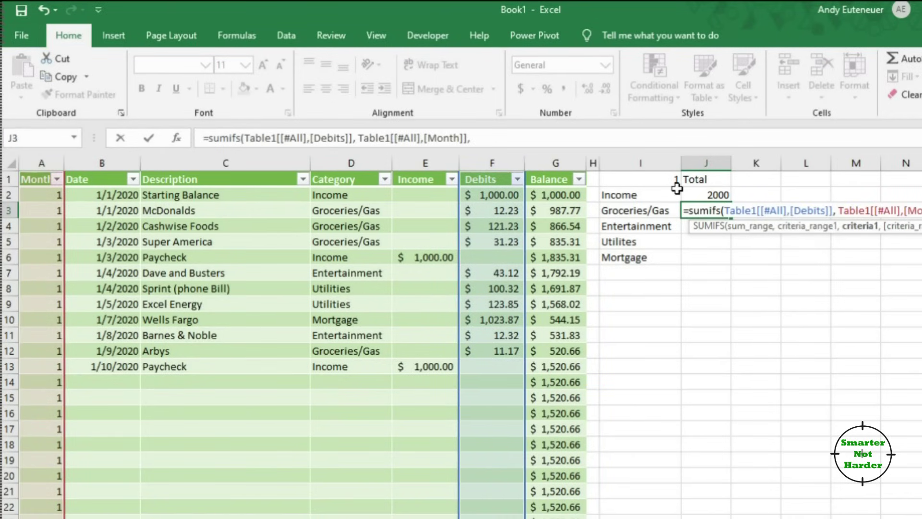
left_click(659, 180)
type(",")
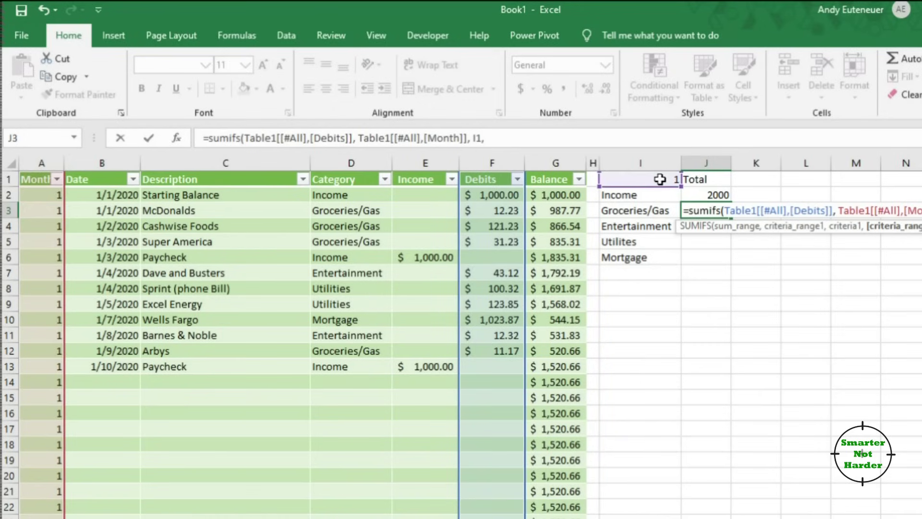
left_click(351, 161)
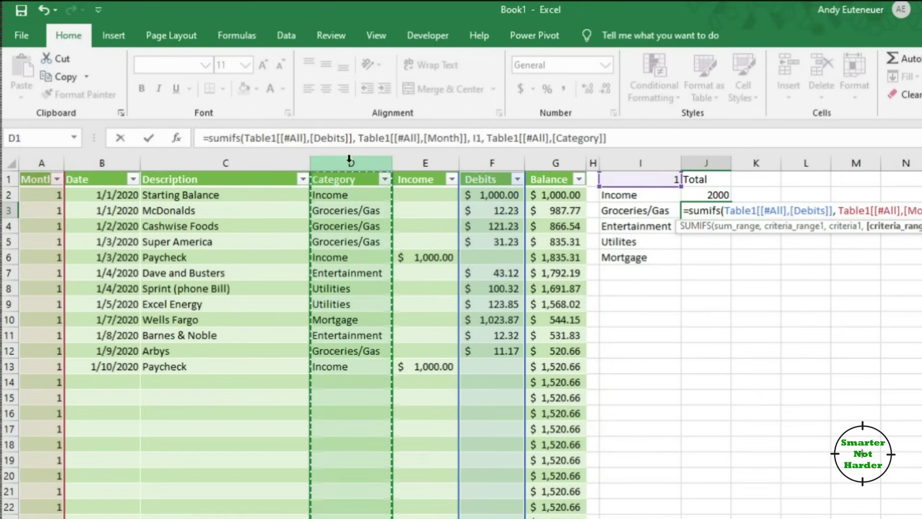
type(",")
left_click(637, 209)
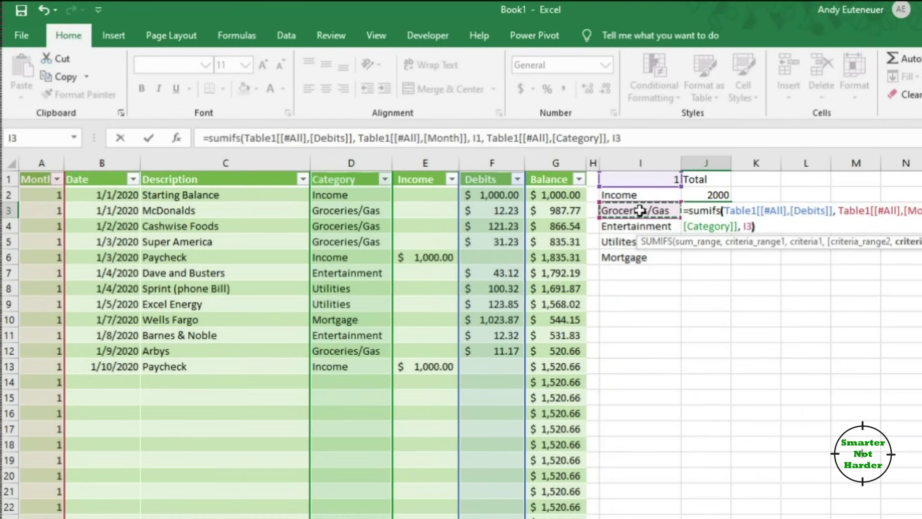
type(")")
key("Return")
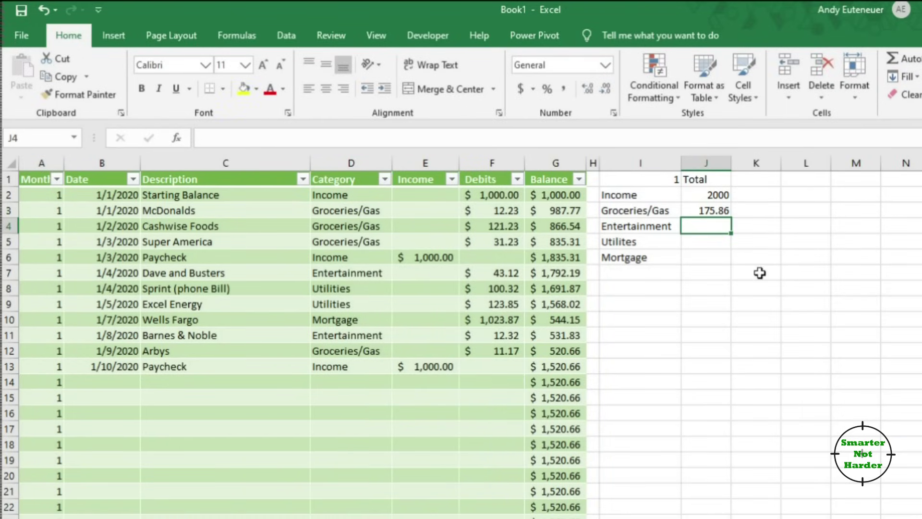
left_click(707, 209)
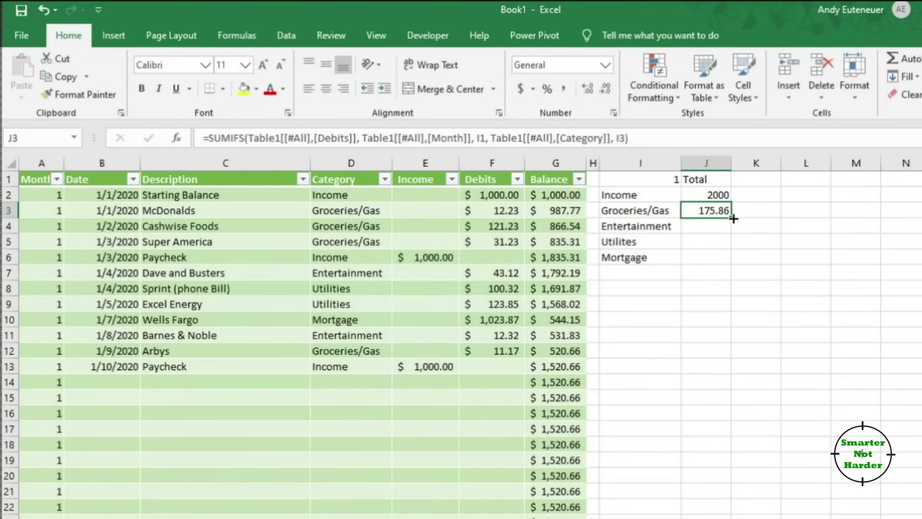
- Fill the Groceries/Gas total down to Mortgage and compare the copied formulas
left_click_drag(727, 216, 727, 262)
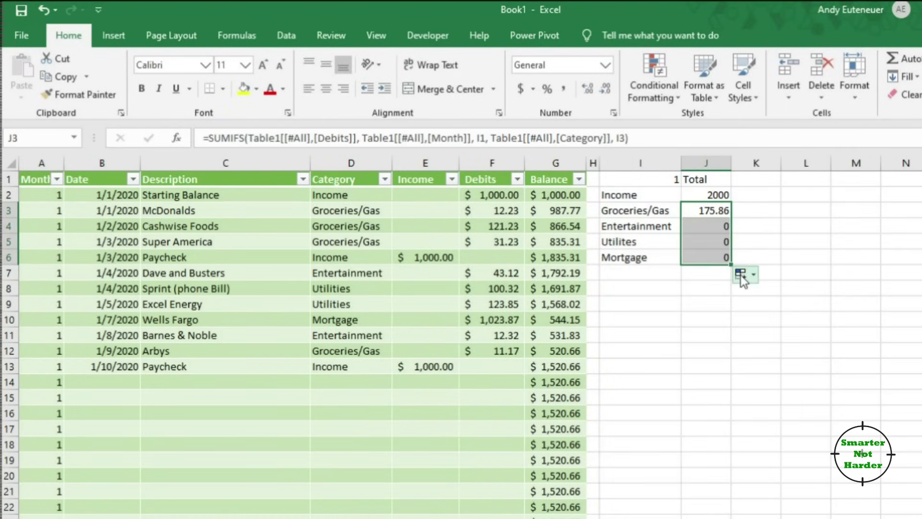
key("Down")
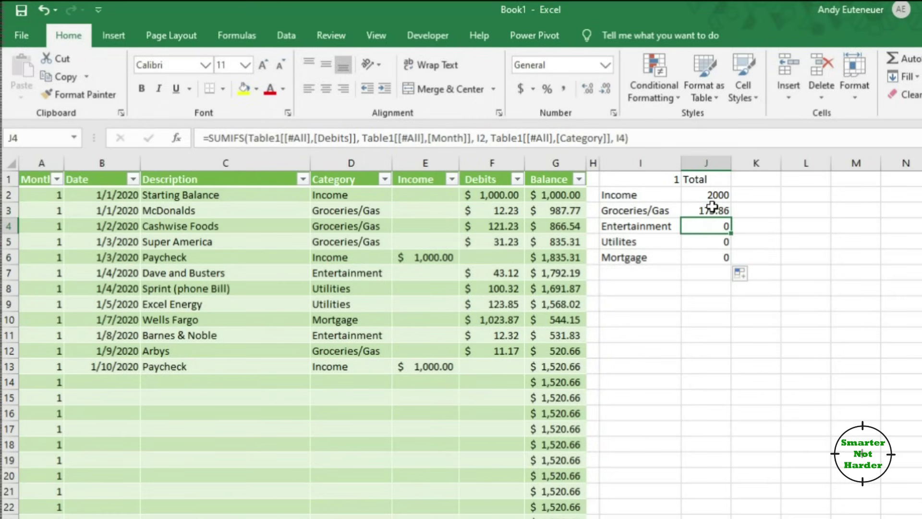
left_click(711, 208)
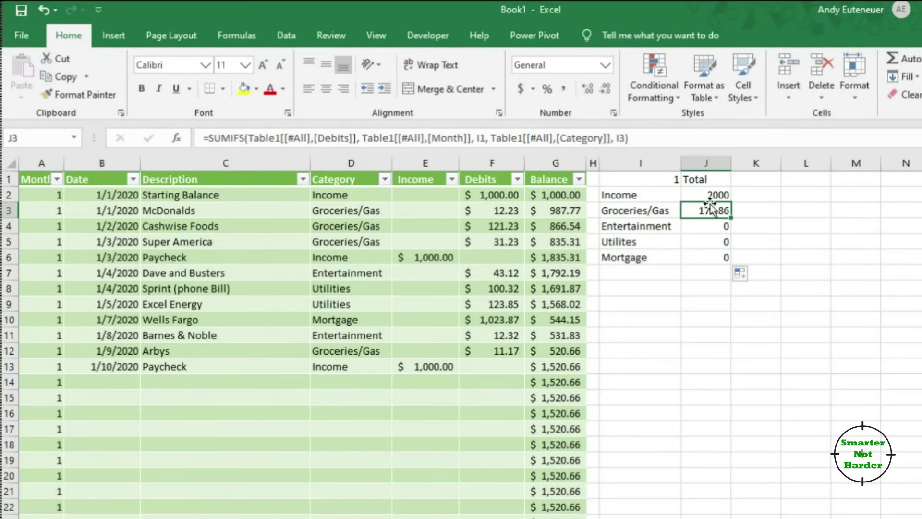
left_click(706, 225)
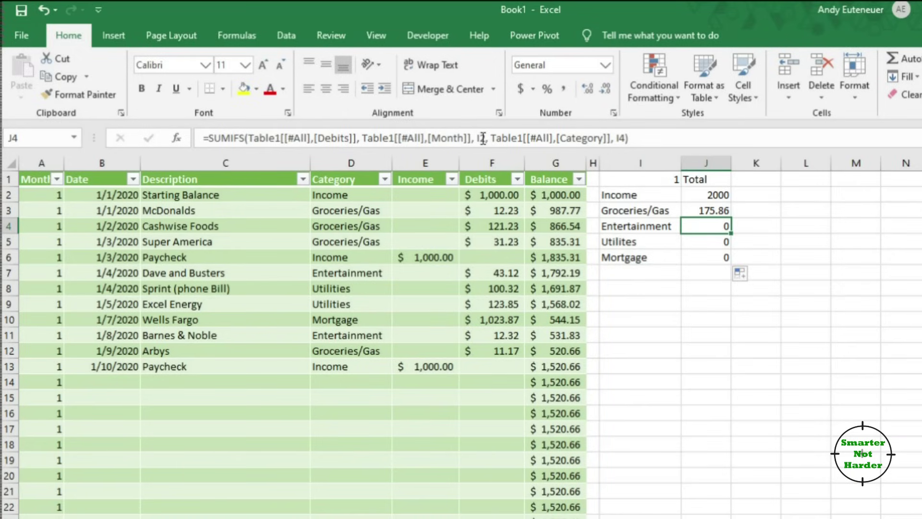
left_click(722, 211)
- Lock the month reference in J3 as $I$1 and refill it down, giving 55.44, 0 and 1023.87
left_click(485, 139)
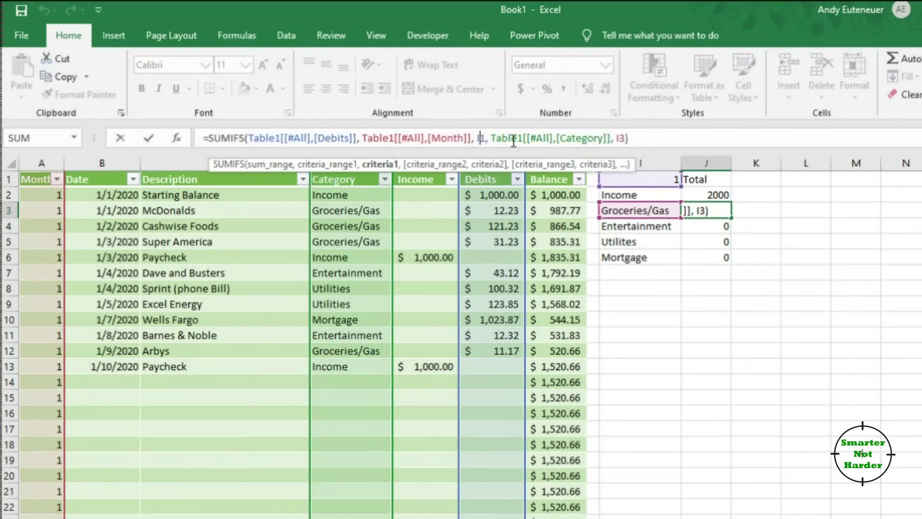
key("F4")
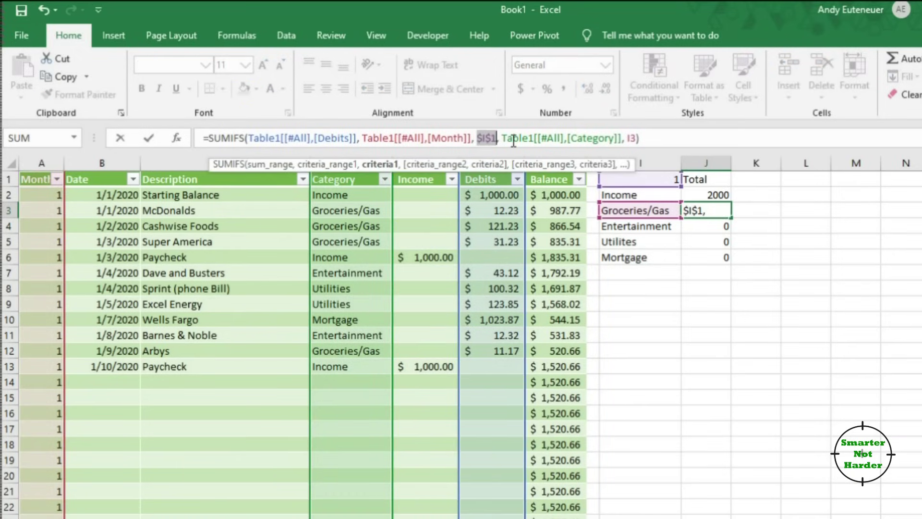
key("Return")
left_click(721, 212)
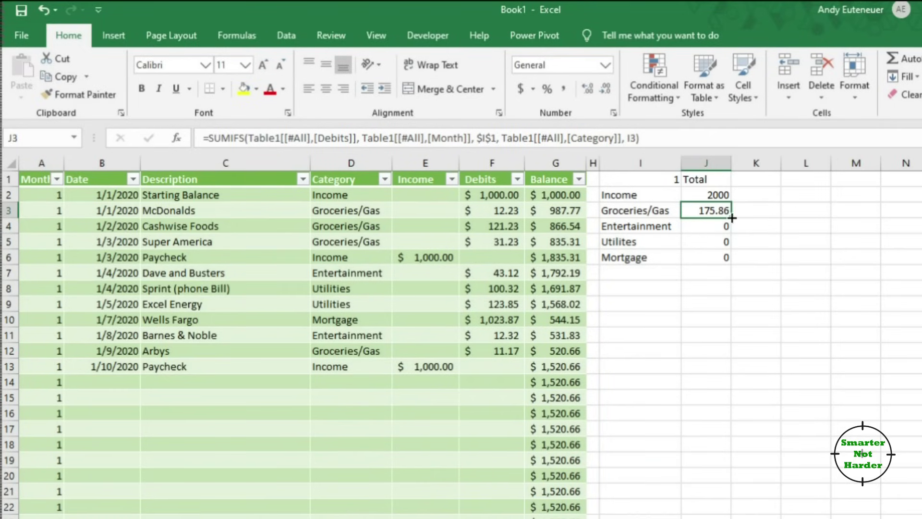
left_click_drag(732, 216, 731, 264)
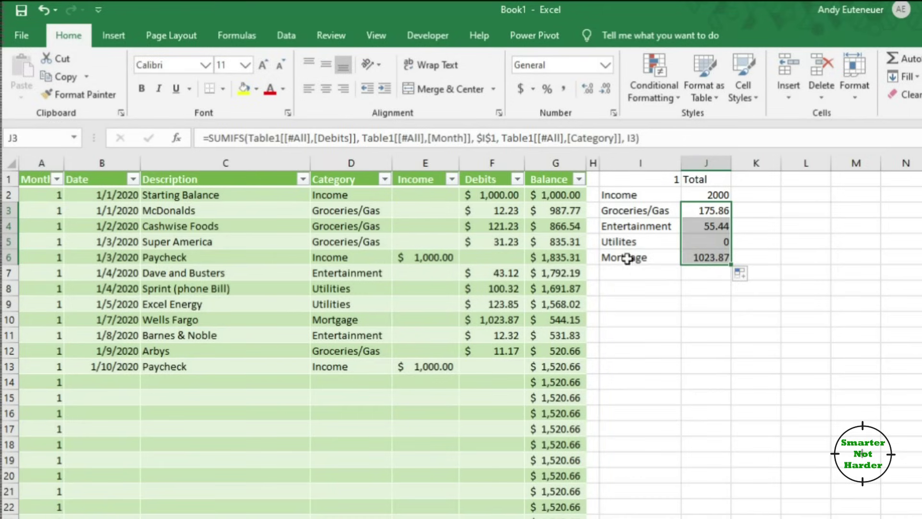
- Correct I5 to Utilities (total 224.17) and format the totals J2:J6 as Accounting currency
left_click(625, 241)
type("Utilities")
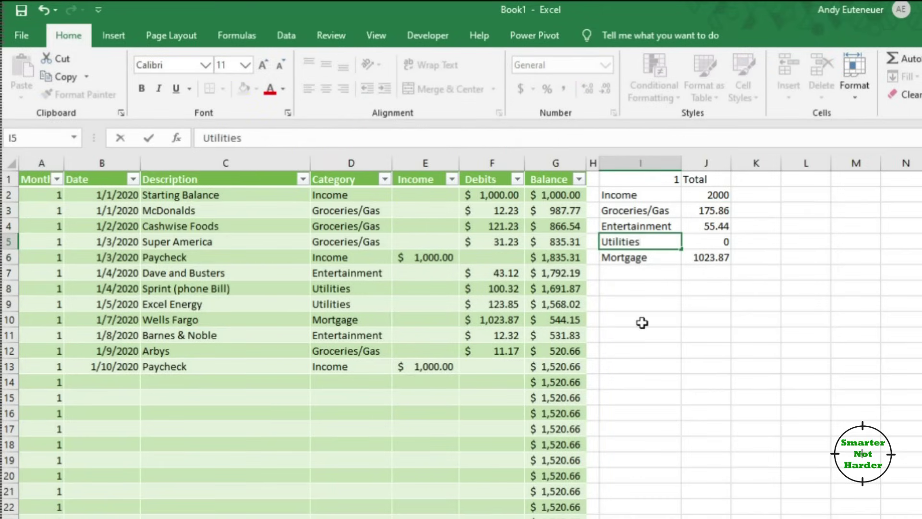
key("Return")
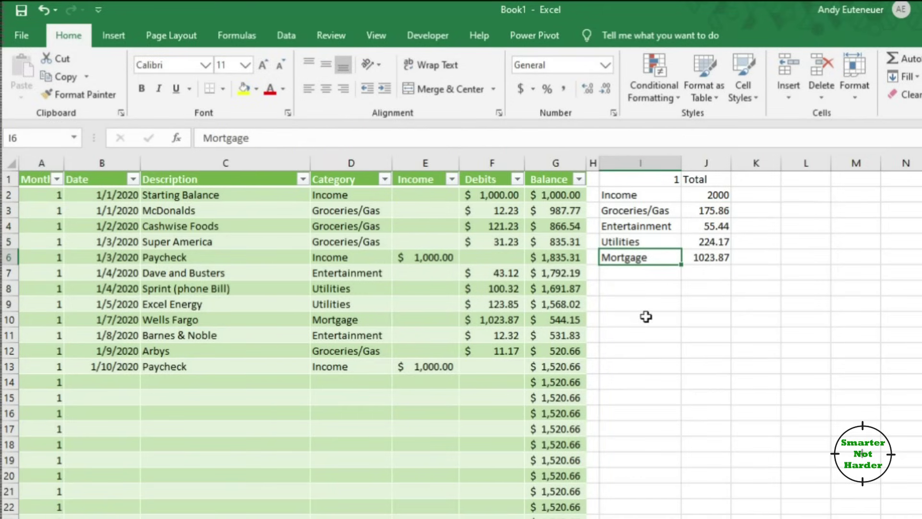
left_click_drag(713, 193, 712, 257)
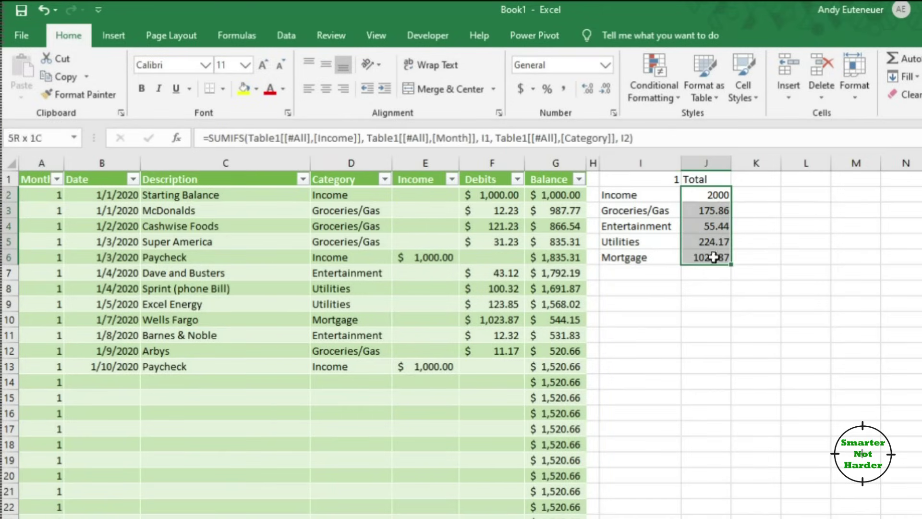
left_click(522, 89)
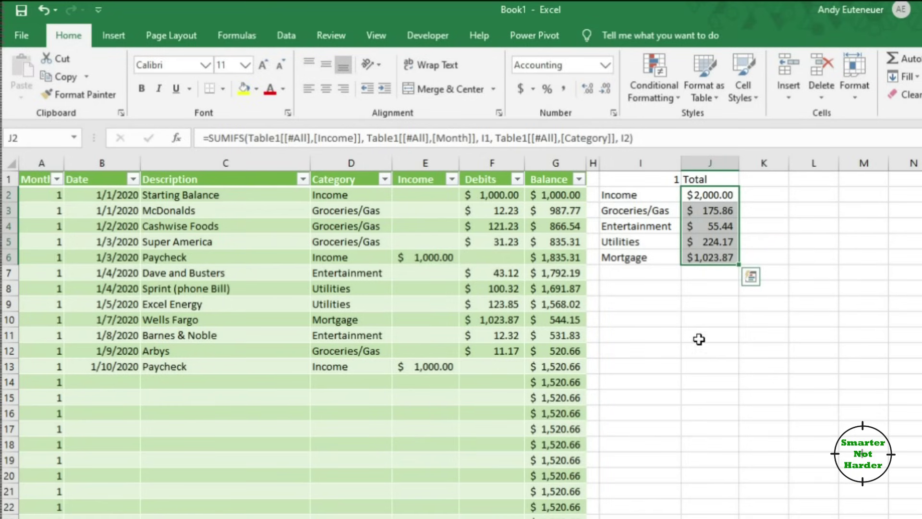
- Widen the Total column J and bring up Conditional Formatting for the Income total J2
left_click(701, 193)
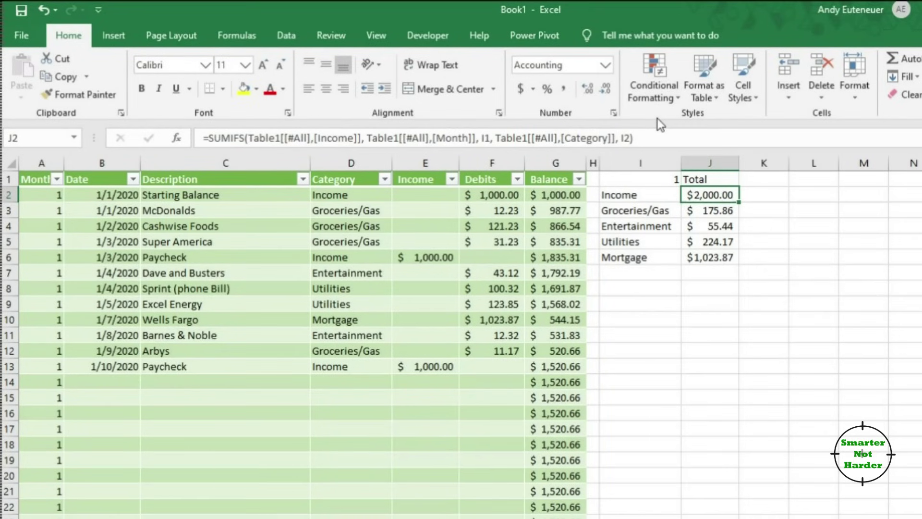
left_click(650, 87)
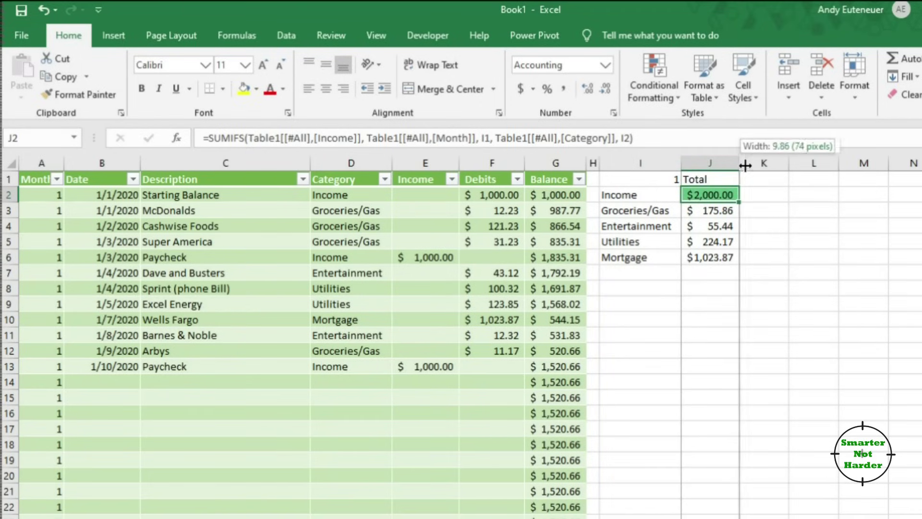
left_click_drag(738, 163, 852, 162)
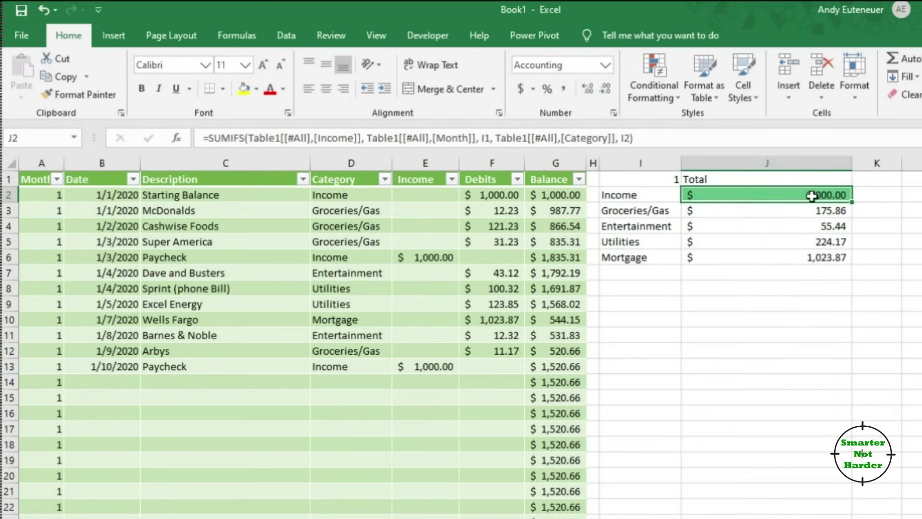
left_click(663, 98)
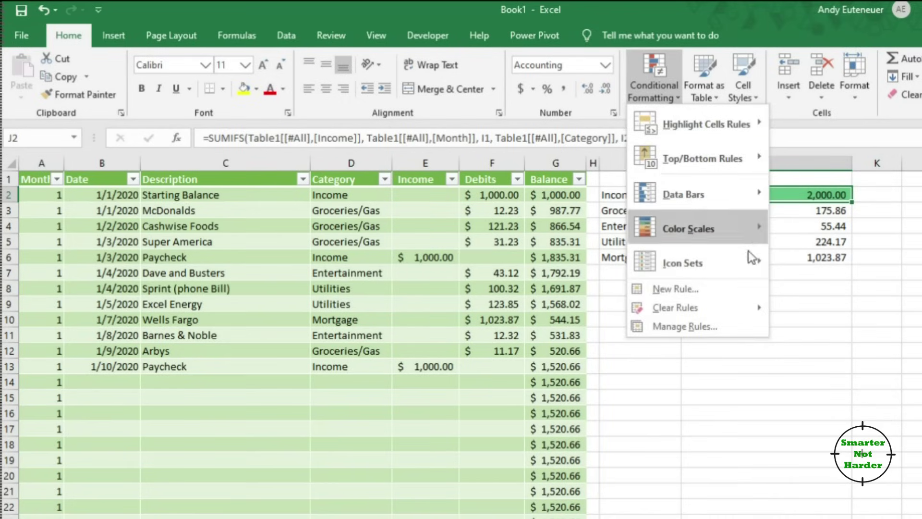
- Fix the Income data bar's range at minimum 0, maximum 4000 so $2,000.00 fills half
left_click(698, 326)
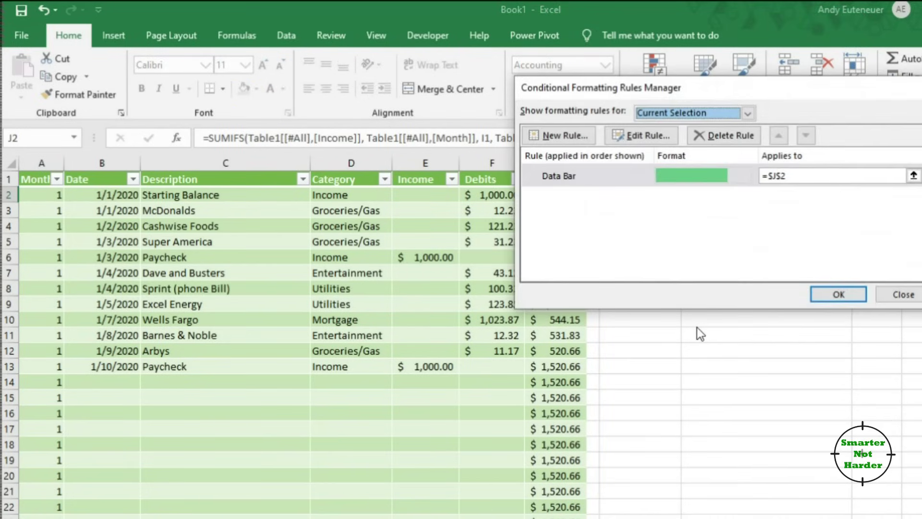
left_click(567, 176)
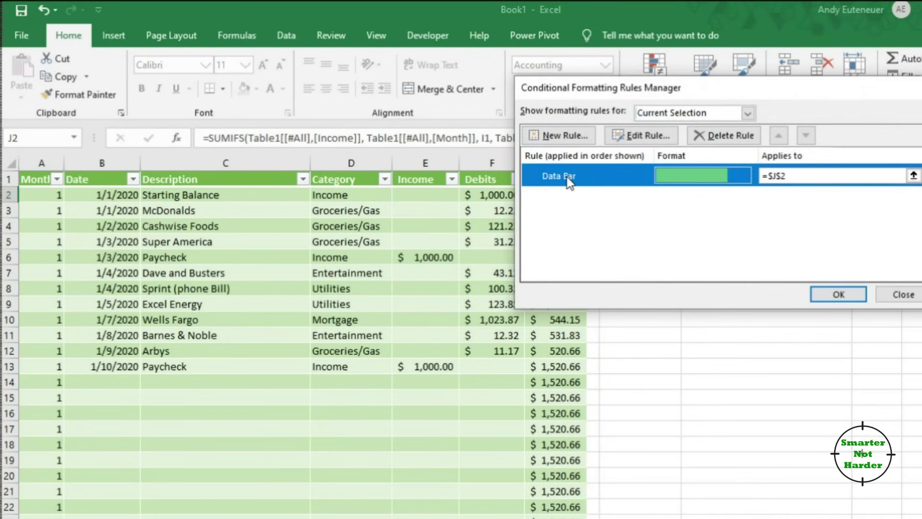
double_click(567, 177)
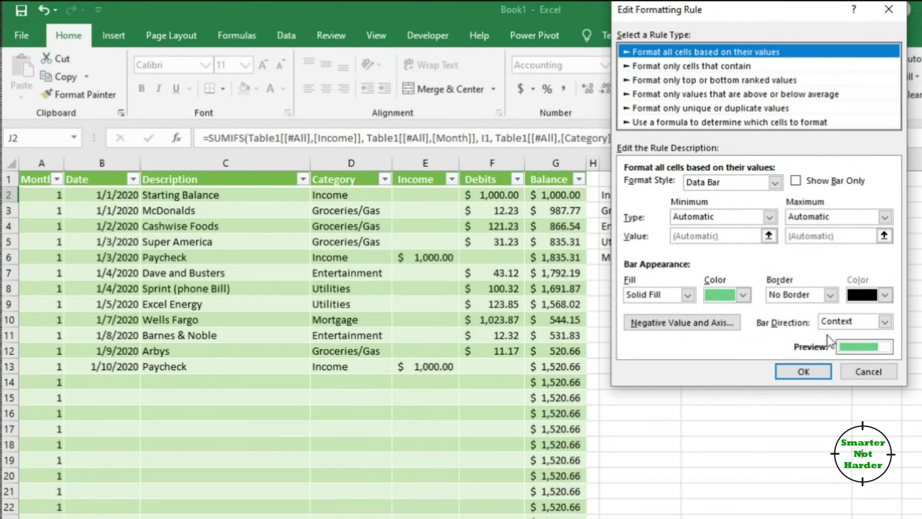
left_click(769, 217)
left_click(688, 240)
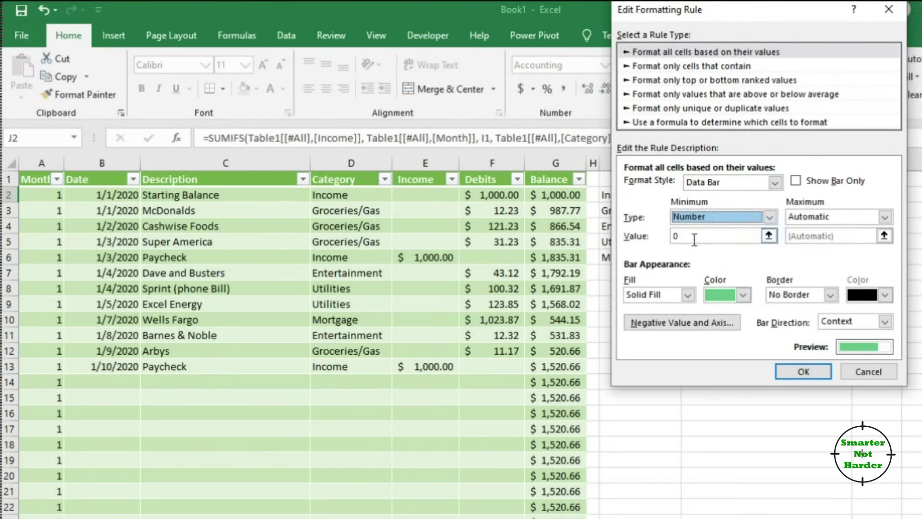
left_click(691, 238)
left_click(884, 217)
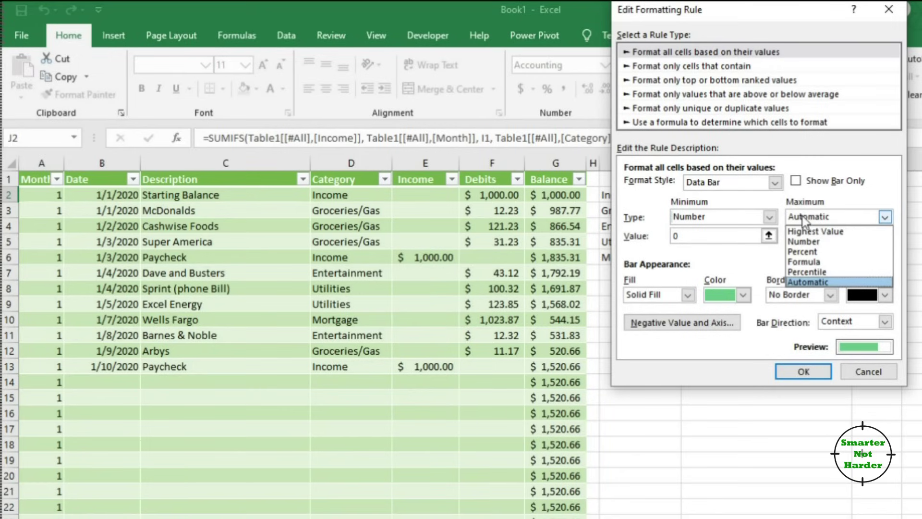
left_click(828, 242)
type("4")
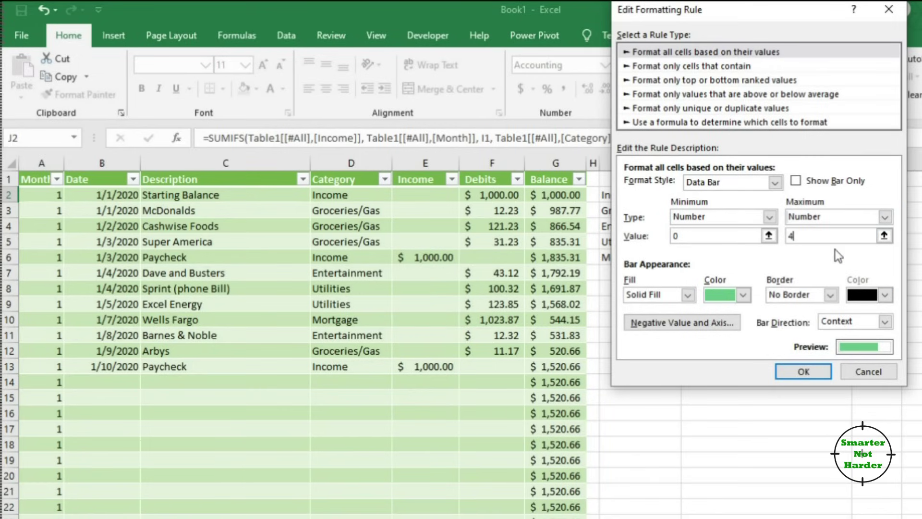
type("000")
left_click(792, 372)
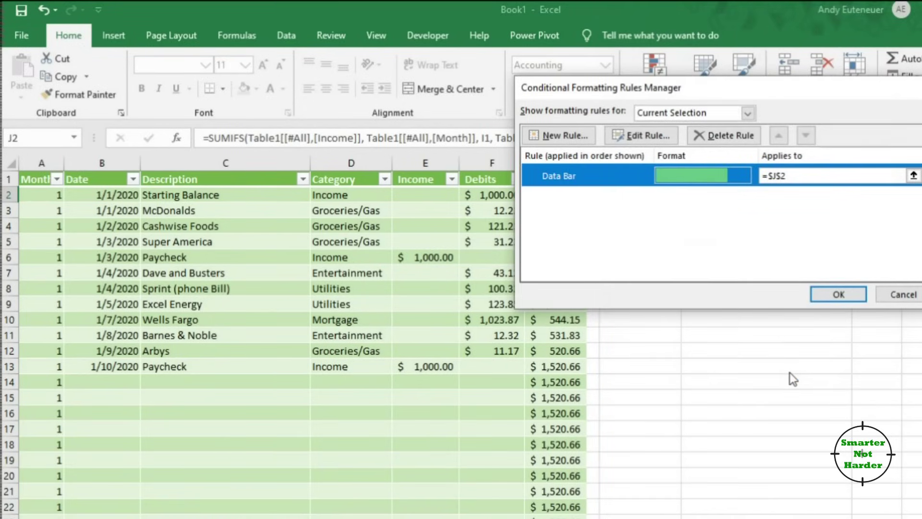
left_click(921, 294)
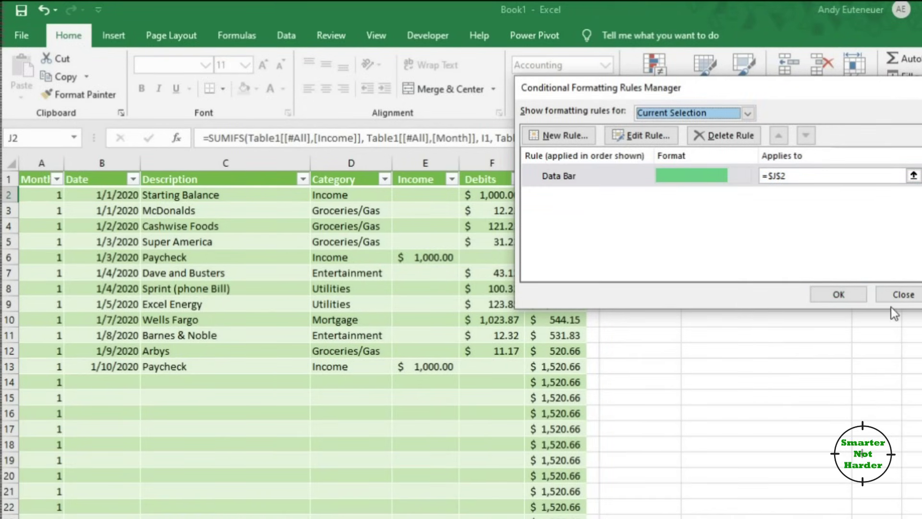
left_click(840, 295)
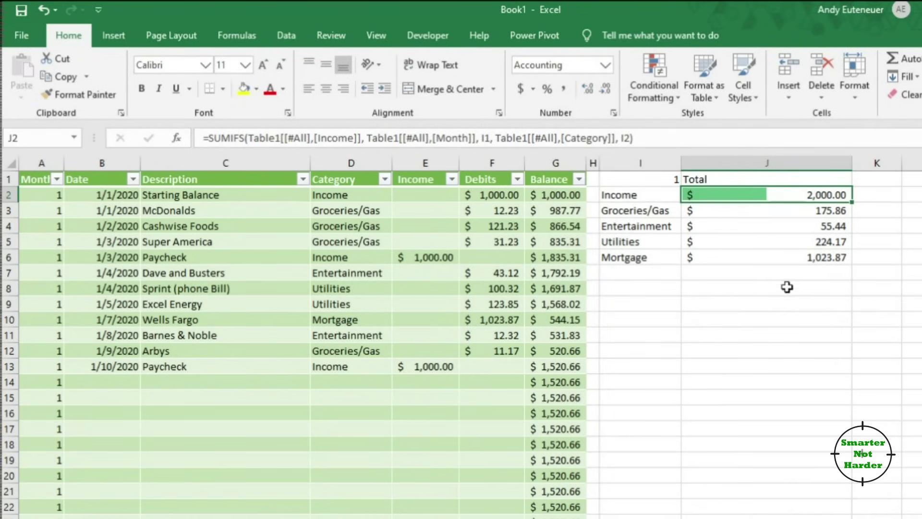
left_click(430, 366)
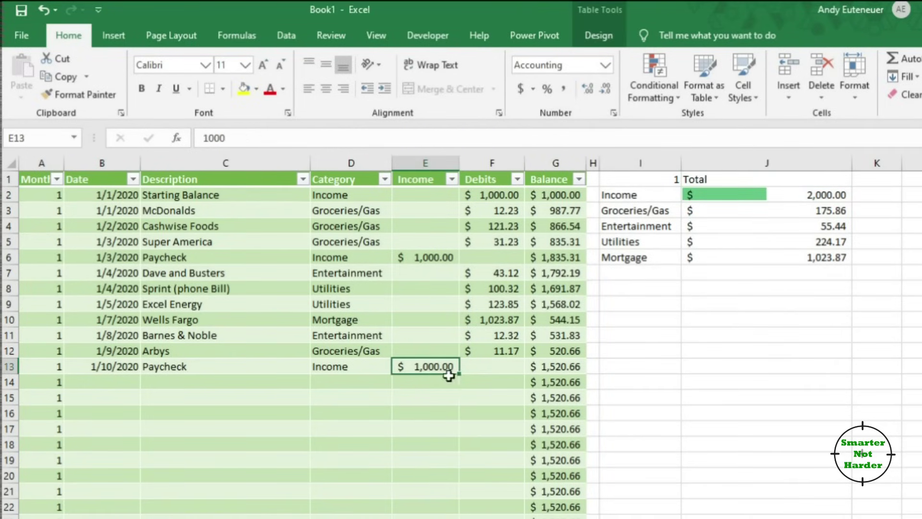
type("2000")
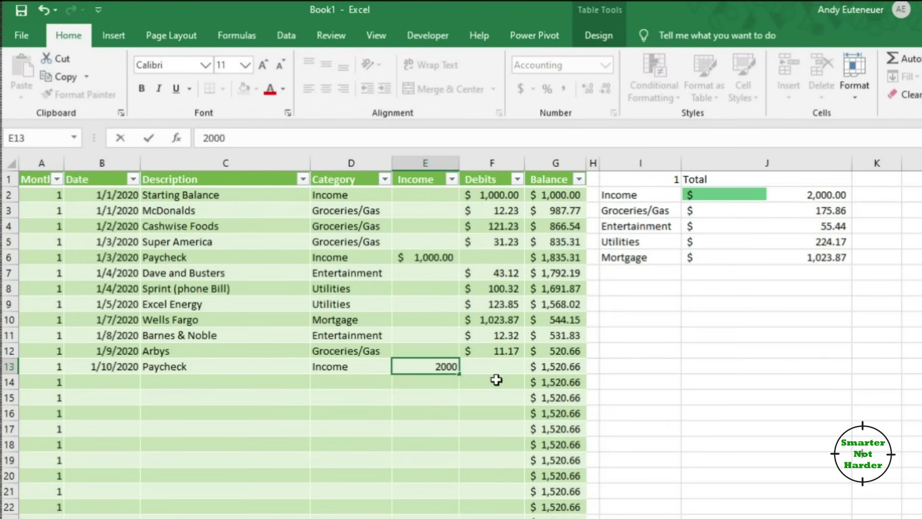
- Set the second Paycheck in E13 to 2000, then $1,500.00, lifting Income to $2,500.00
key("Return")
left_click(424, 367)
type("1")
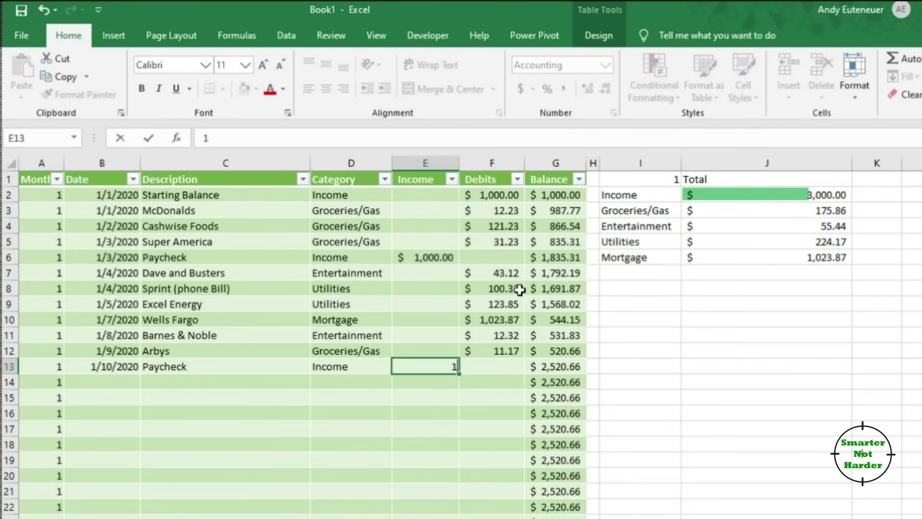
type("500")
key("Return")
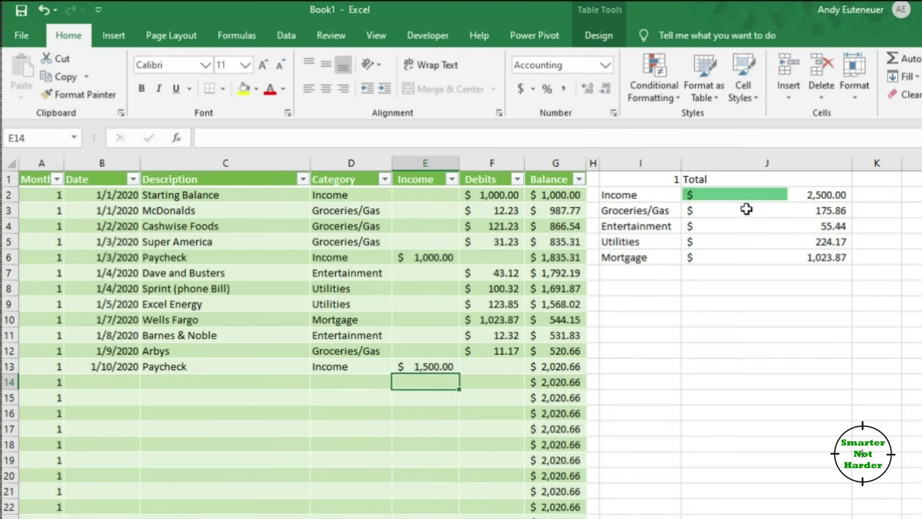
left_click(747, 209)
left_click(650, 79)
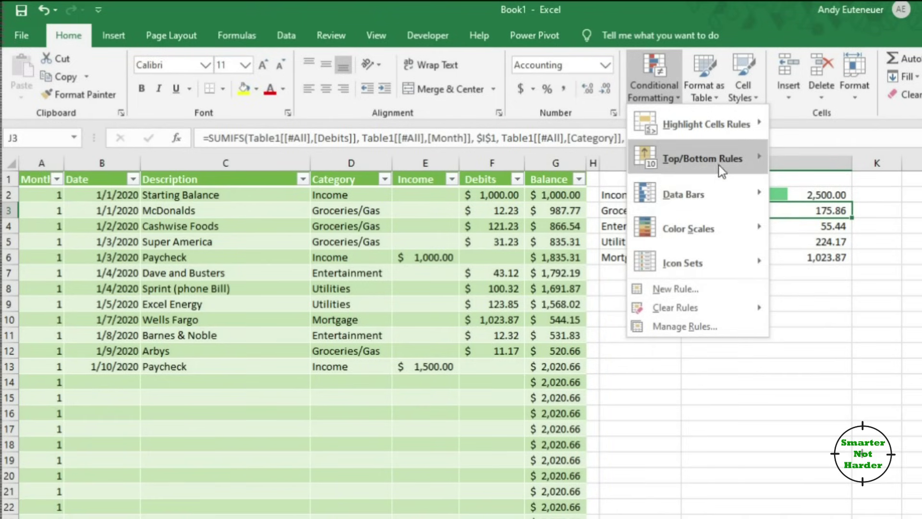
mouse_move(683, 194)
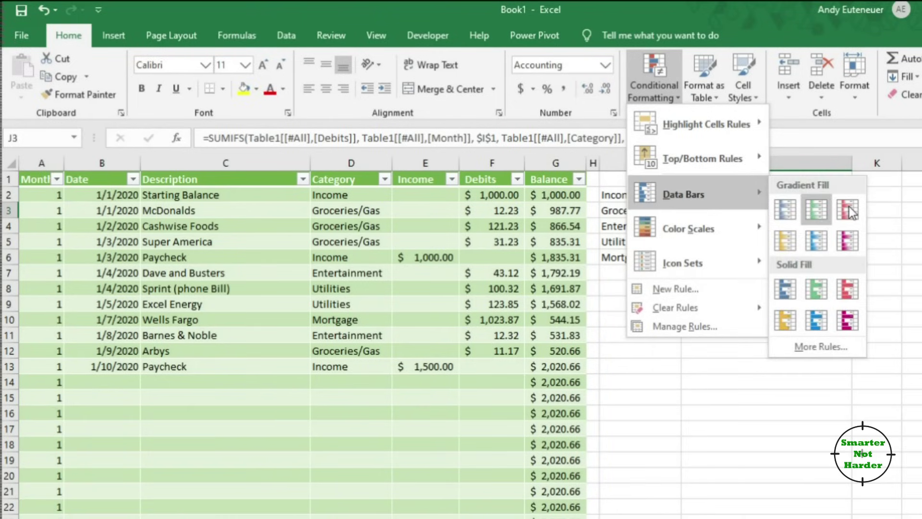
- Add a red solid-fill data bar to the Groceries/Gas total in J3
left_click(850, 288)
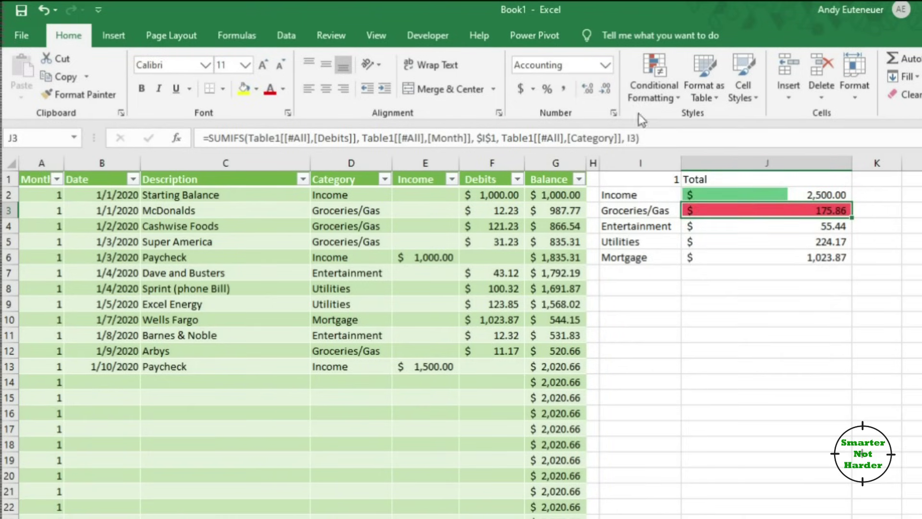
left_click(654, 86)
left_click(679, 381)
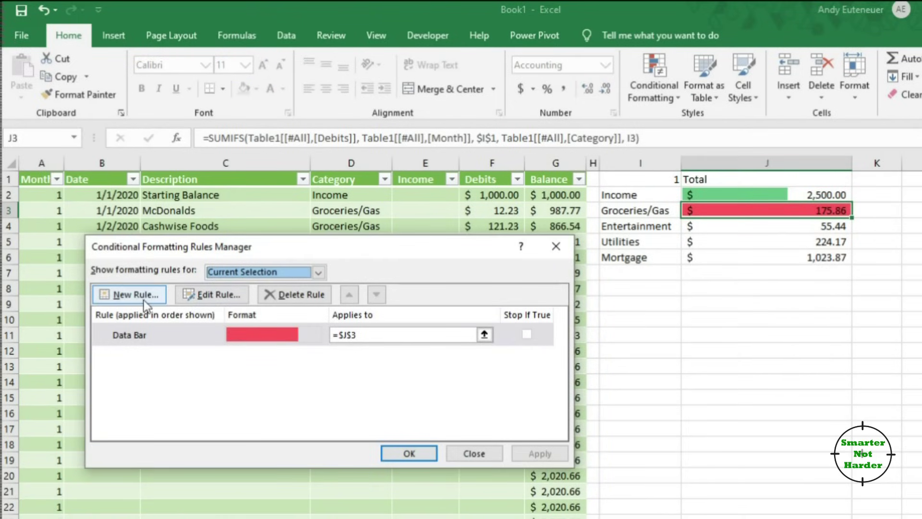
- Fix the red bar's range at minimum 0 and maximum 400, and apply it to J3
left_click(194, 298)
left_click(288, 376)
left_click(273, 399)
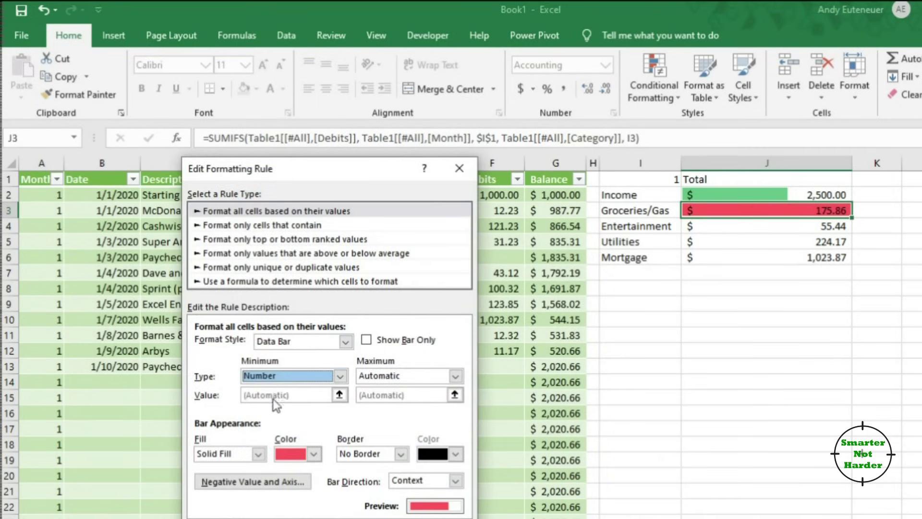
left_click(455, 376)
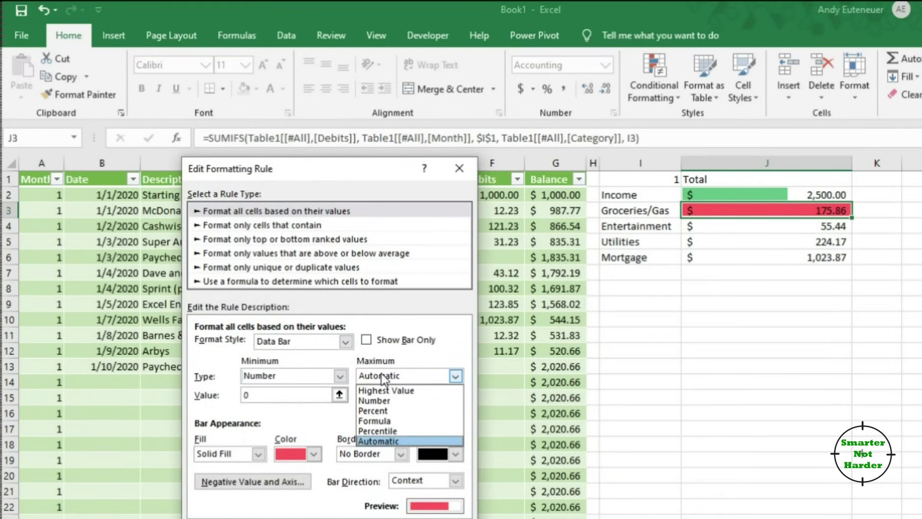
left_click(390, 401)
key("Tab")
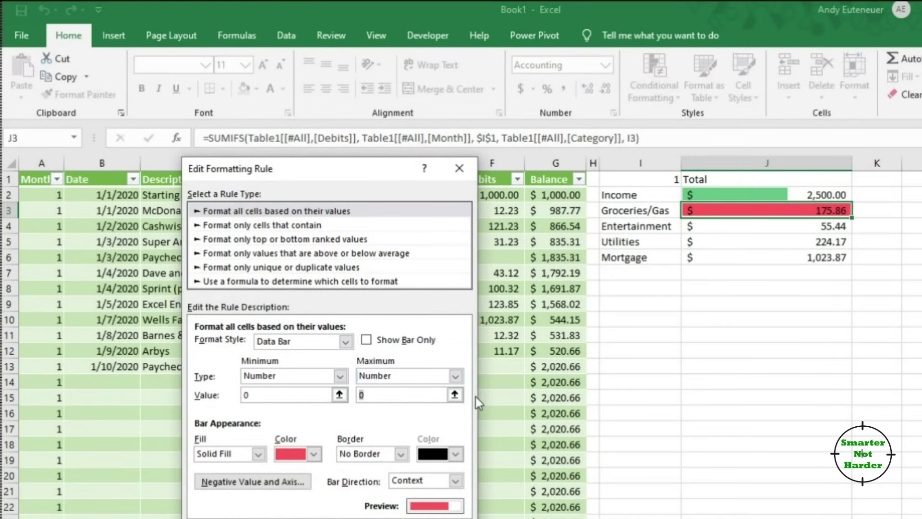
type("4000")
key("BackSpace")
key("Return")
left_click(565, 449)
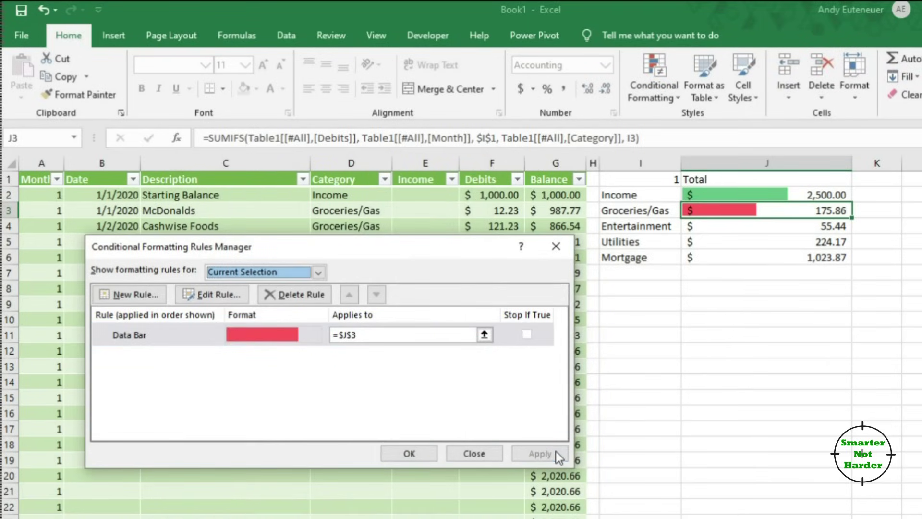
left_click(414, 453)
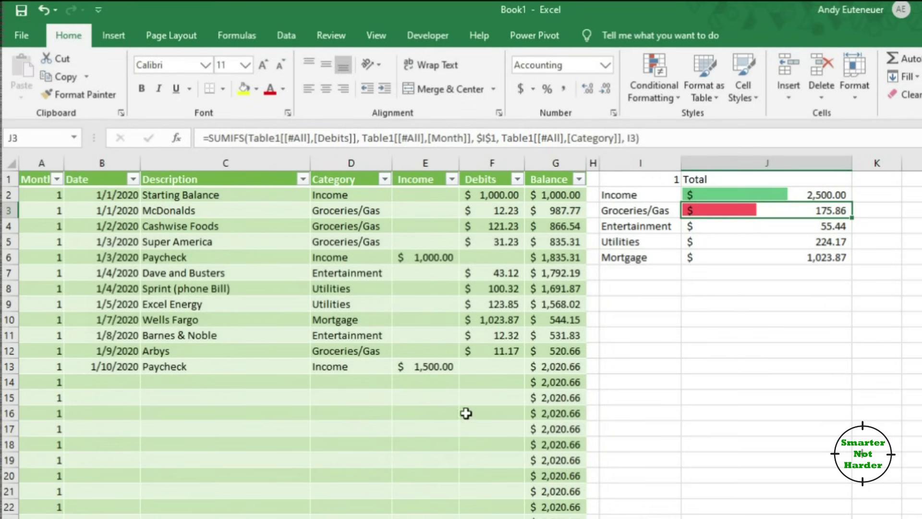
left_click(721, 223)
- Fix the Entertainment data bar's range at minimum 0, maximum 100 and apply it
left_click(655, 79)
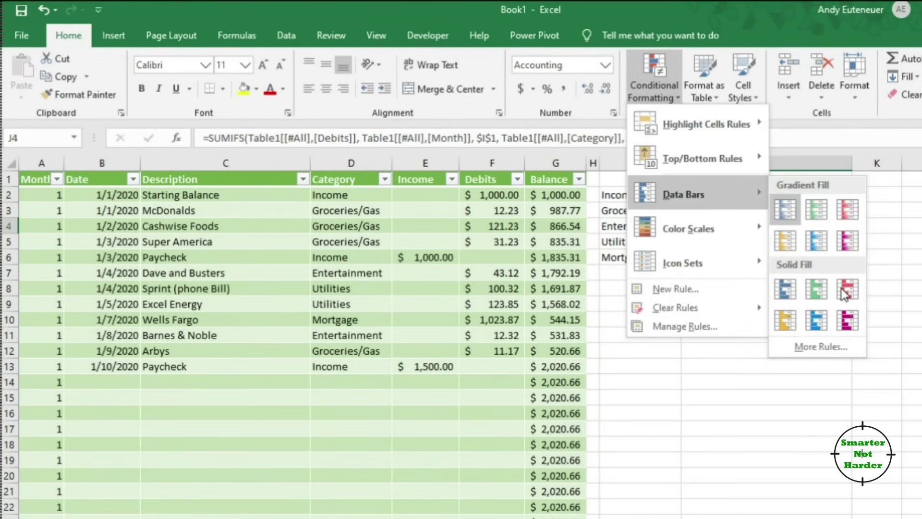
left_click(687, 326)
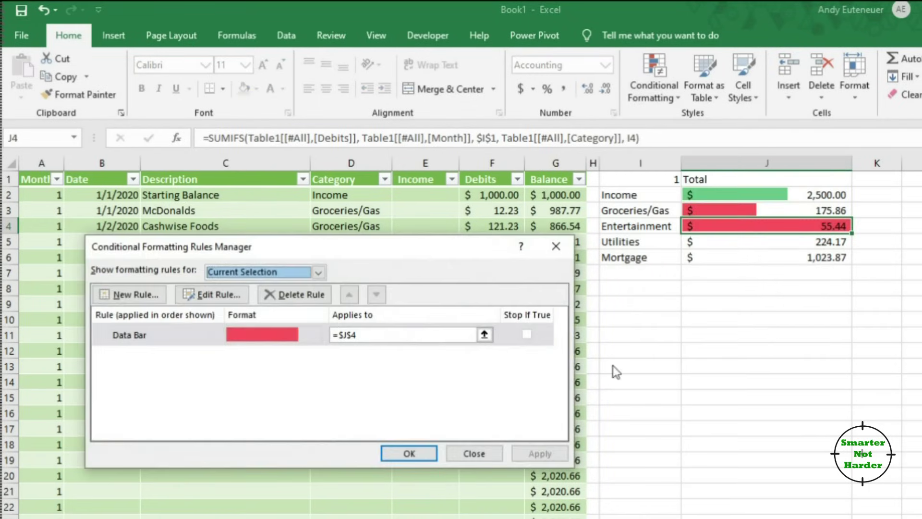
double_click(157, 334)
left_click(317, 376)
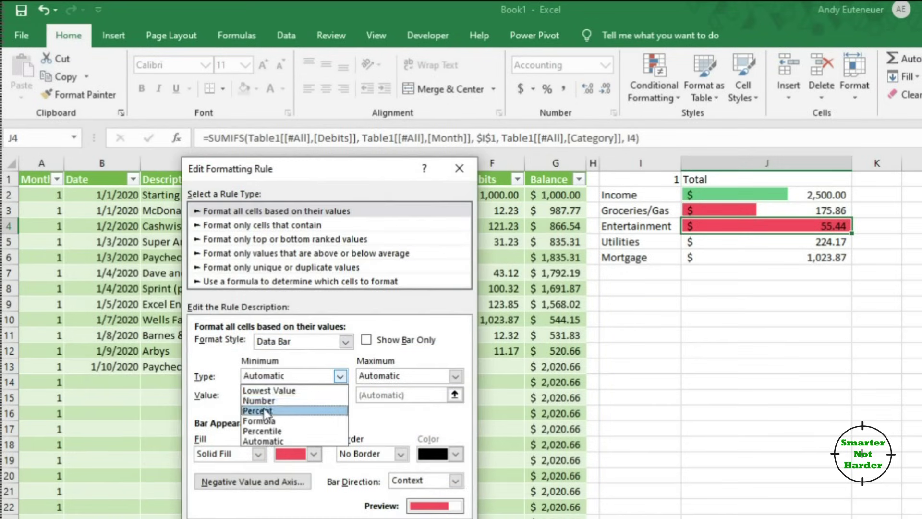
left_click(288, 399)
left_click(372, 373)
left_click(389, 400)
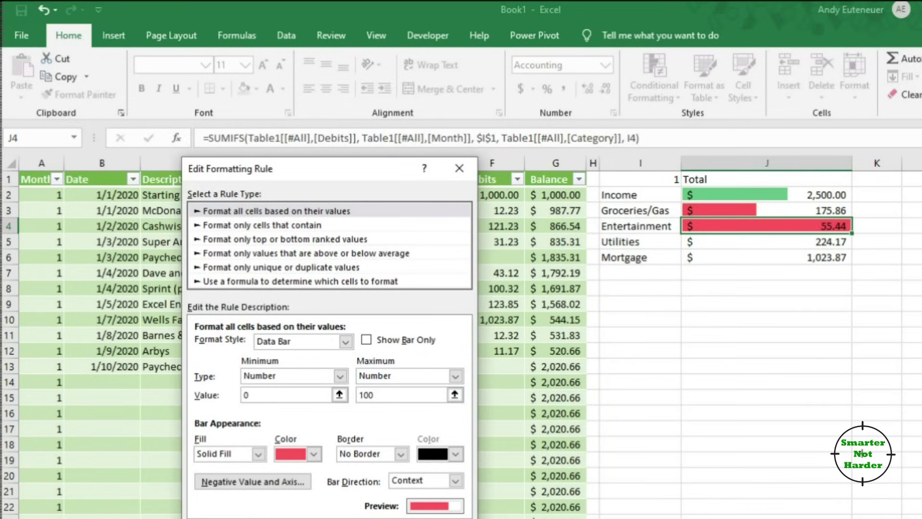
key("Return")
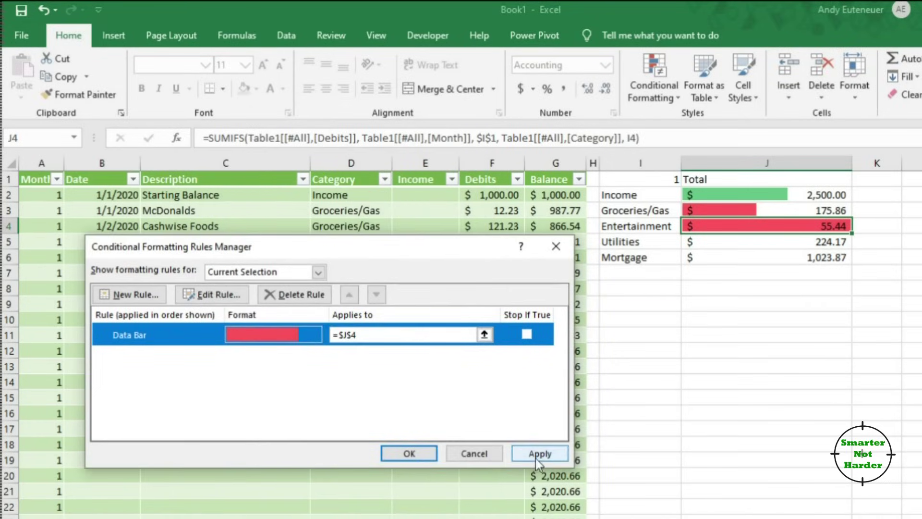
left_click(538, 454)
left_click(408, 454)
- Fix the Utilities bar at 0–225 and the Mortgage bar at 0–1023.87, and apply
left_click(759, 243)
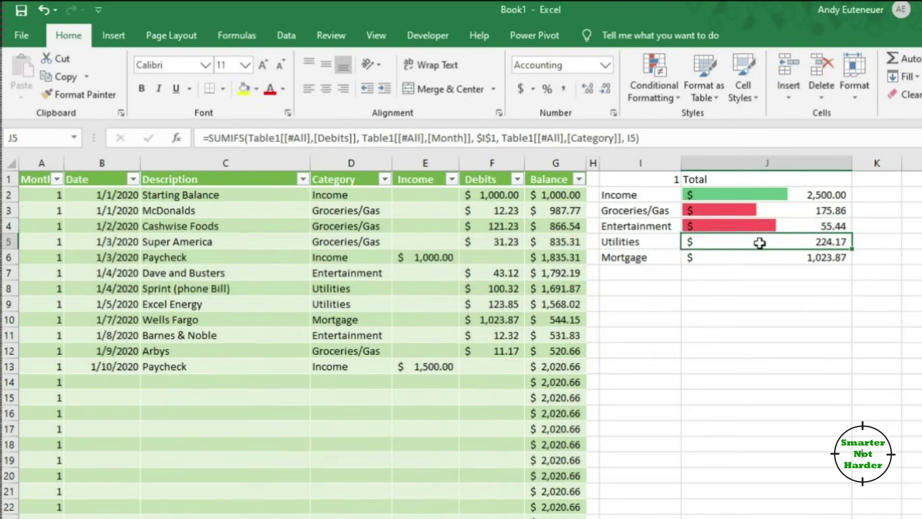
left_click(654, 85)
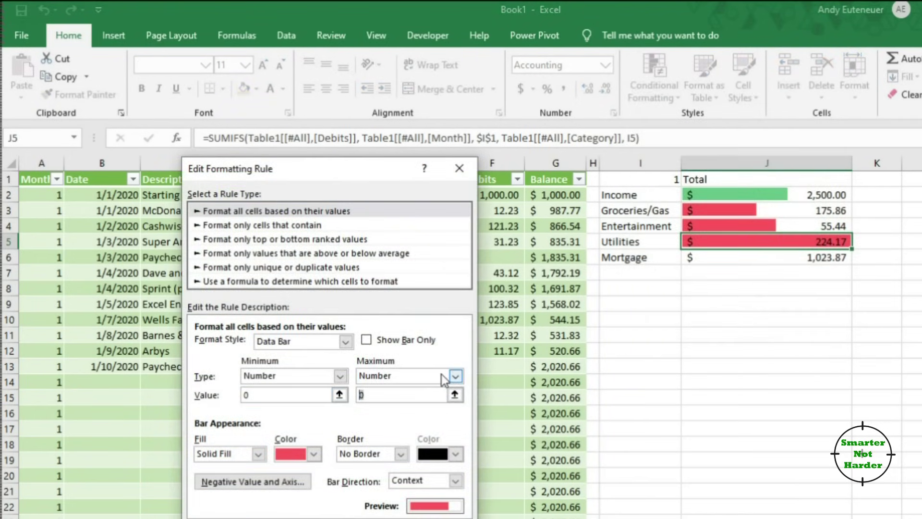
type("225")
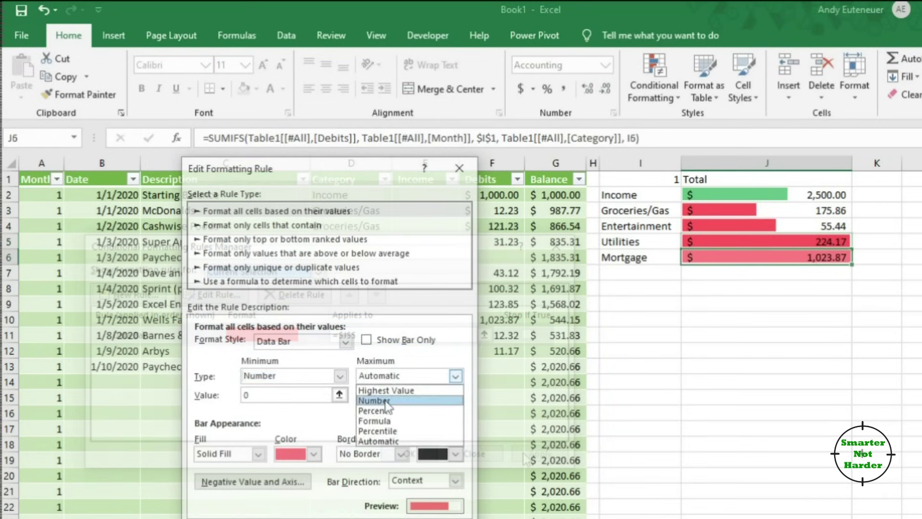
left_click(318, 395)
type("1")
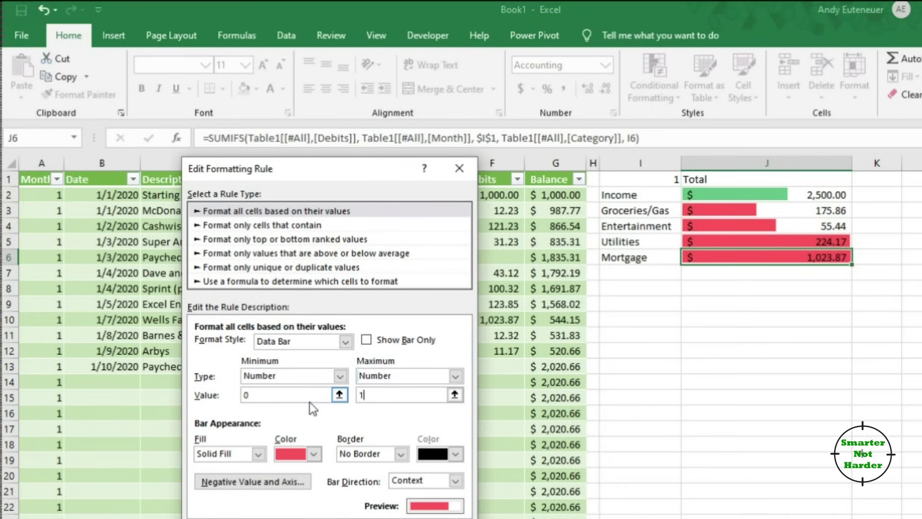
type("023.87")
key("Return")
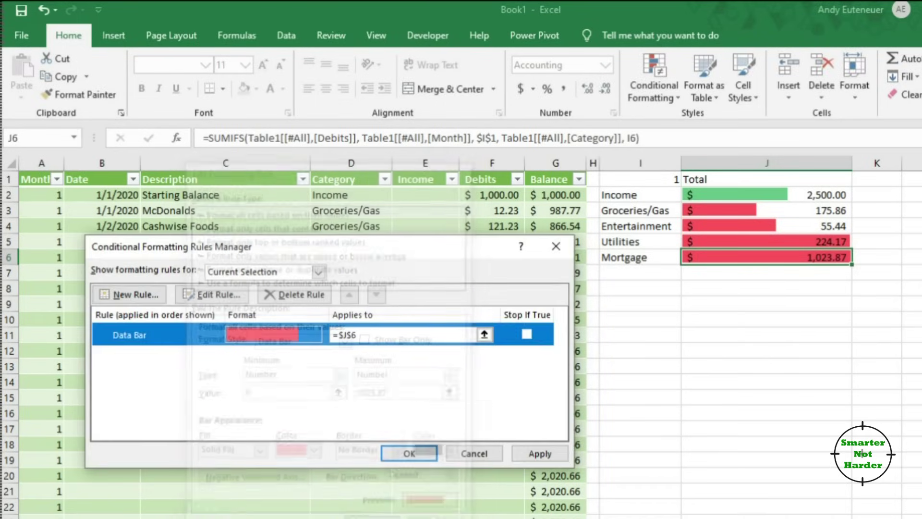
left_click(540, 453)
left_click(429, 453)
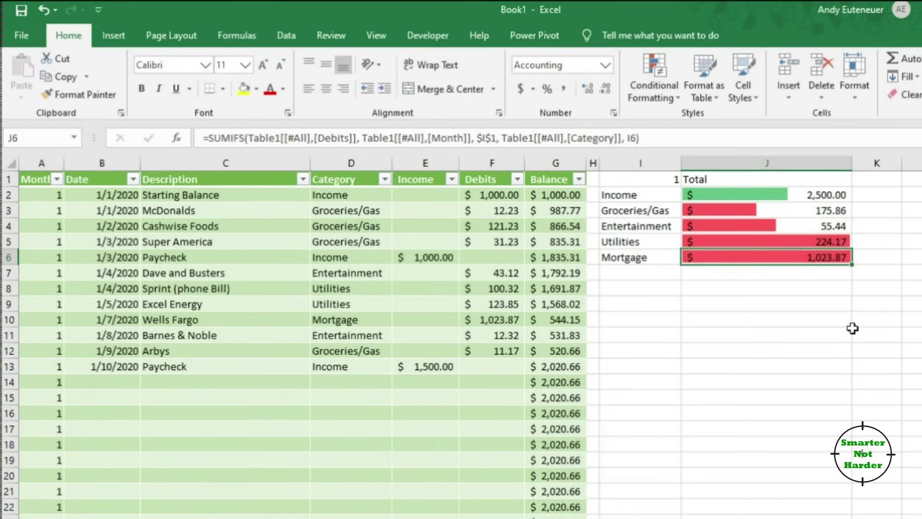
- Centre the month number and give every cell of the summary I1:J6 All Borders
left_click(648, 178)
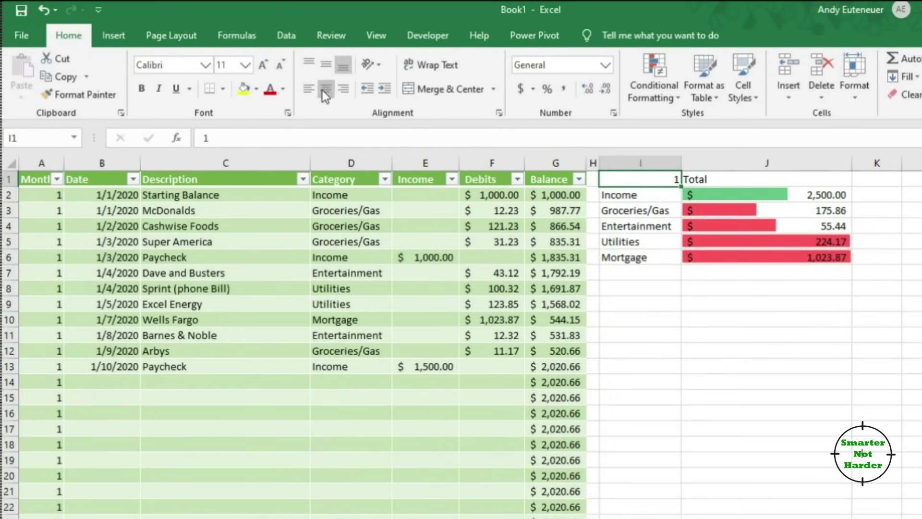
left_click(704, 179)
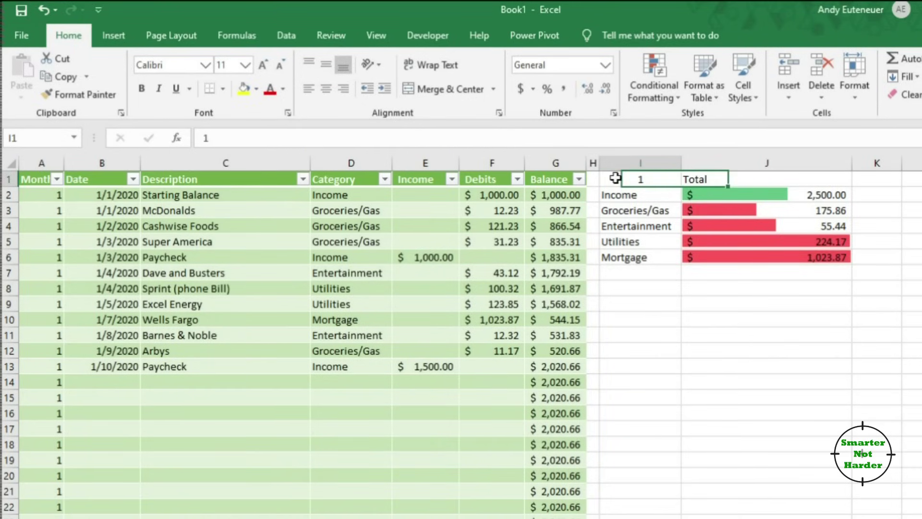
left_click_drag(615, 178, 851, 257)
left_click(222, 88)
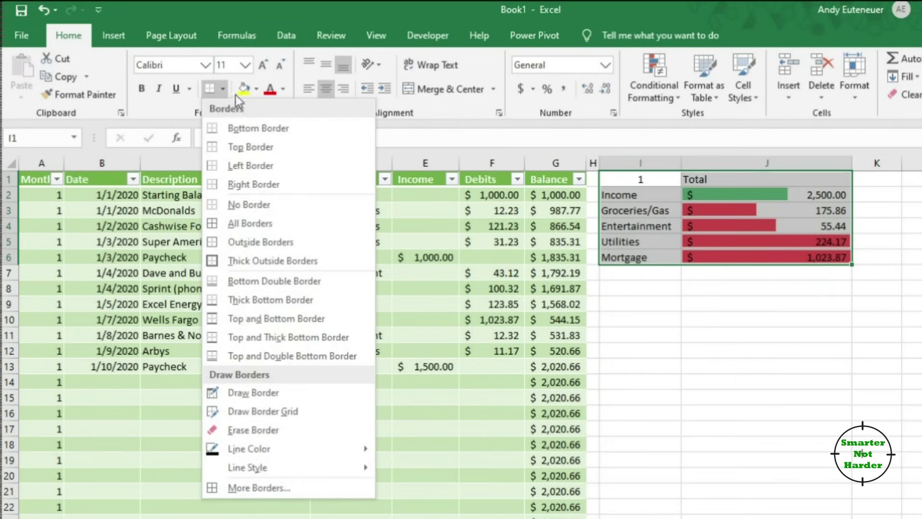
left_click(247, 222)
left_click(642, 303)
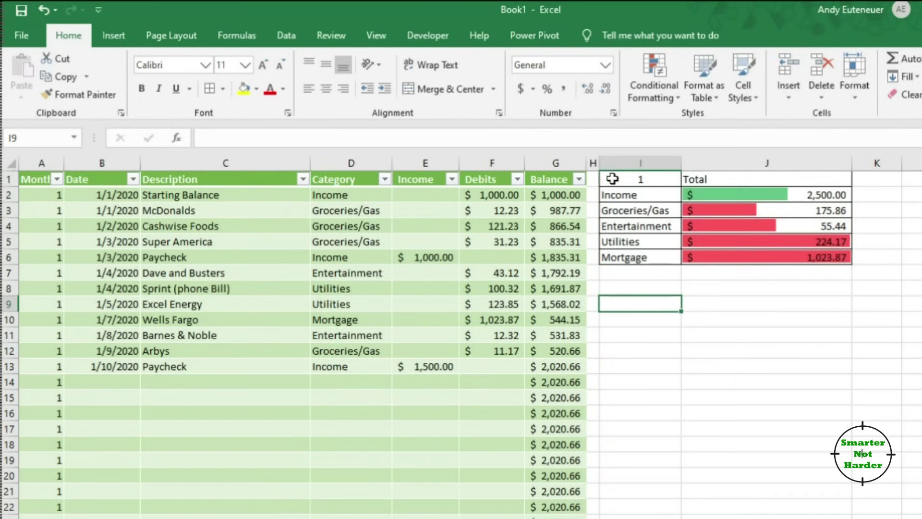
- Move the summary down one row, narrow columns H and K, and fill H1:K8 dark grey
left_click_drag(611, 173, 713, 255)
left_click_drag(639, 173, 639, 202)
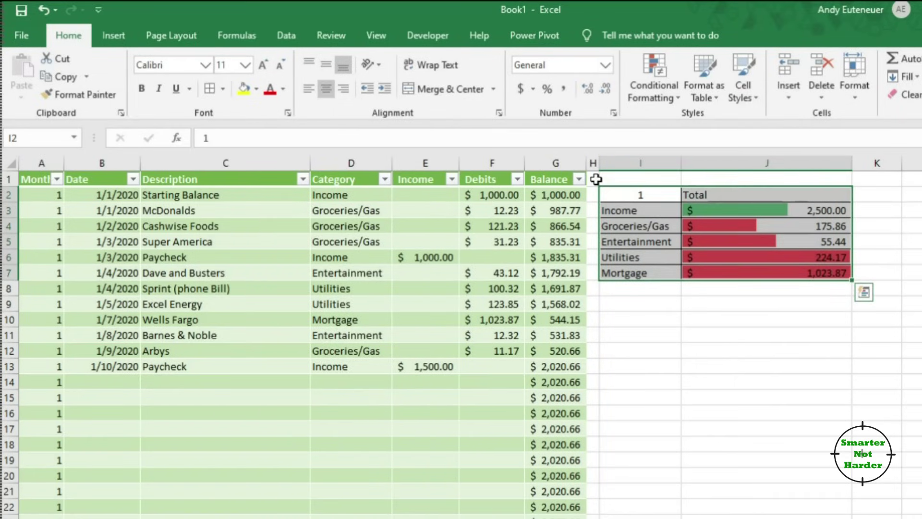
left_click_drag(900, 163, 868, 163)
left_click_drag(598, 163, 858, 279)
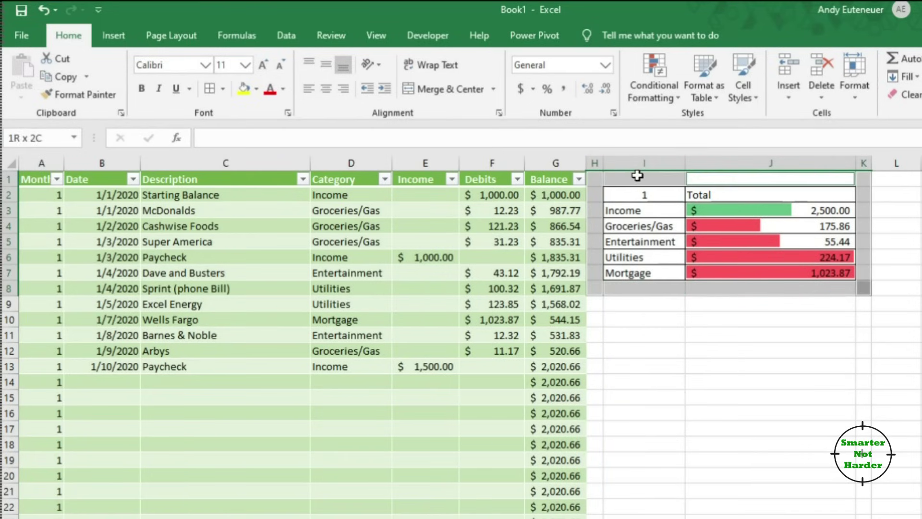
left_click(256, 88)
left_click(260, 167)
left_click(789, 351)
- Add a February McDonalds Groceries/Gas 12.32 debit row and switch the summary to month 2
left_click(127, 379)
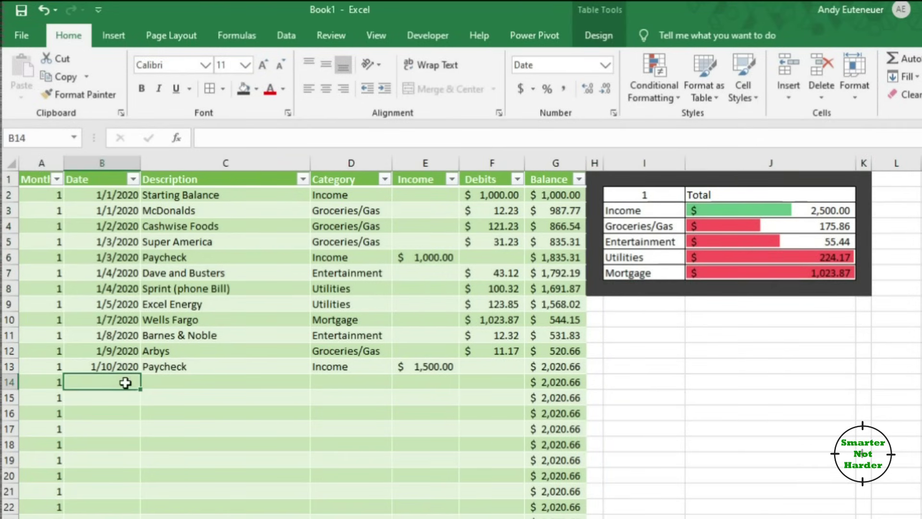
type("2/1")
key("Tab")
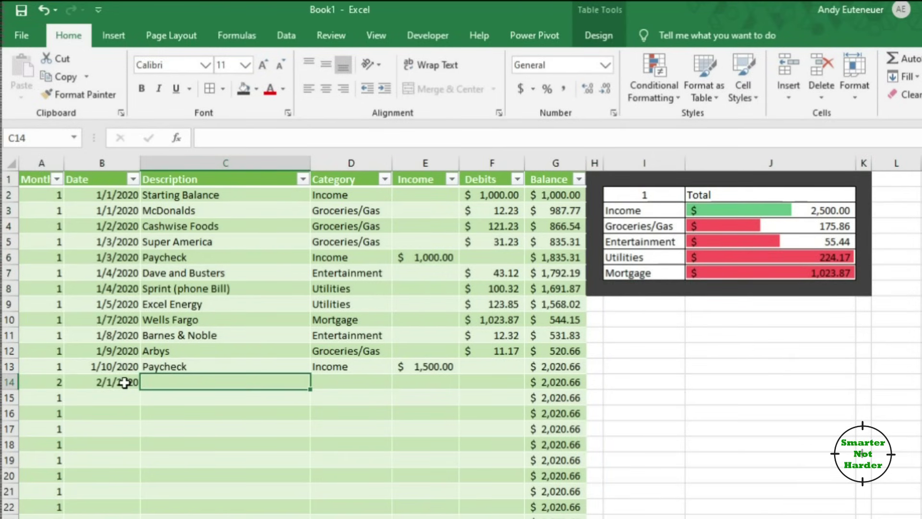
type("McDonalds")
key("Return")
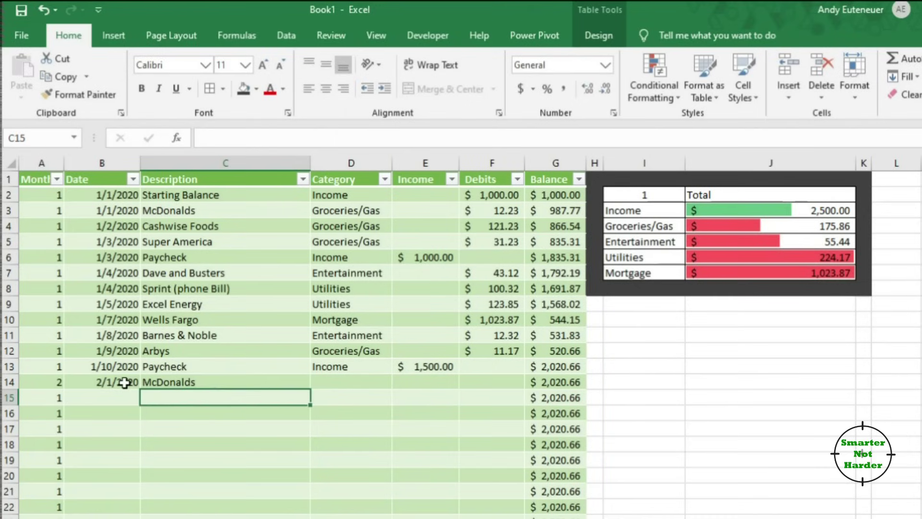
left_click(350, 382)
left_click(397, 381)
left_click(346, 404)
left_click(486, 382)
type("12.32")
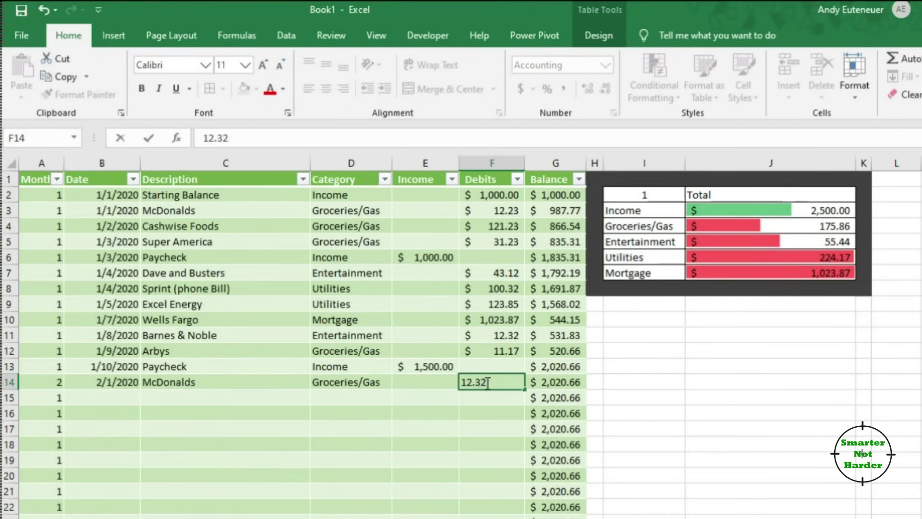
key("Return")
left_click(677, 195)
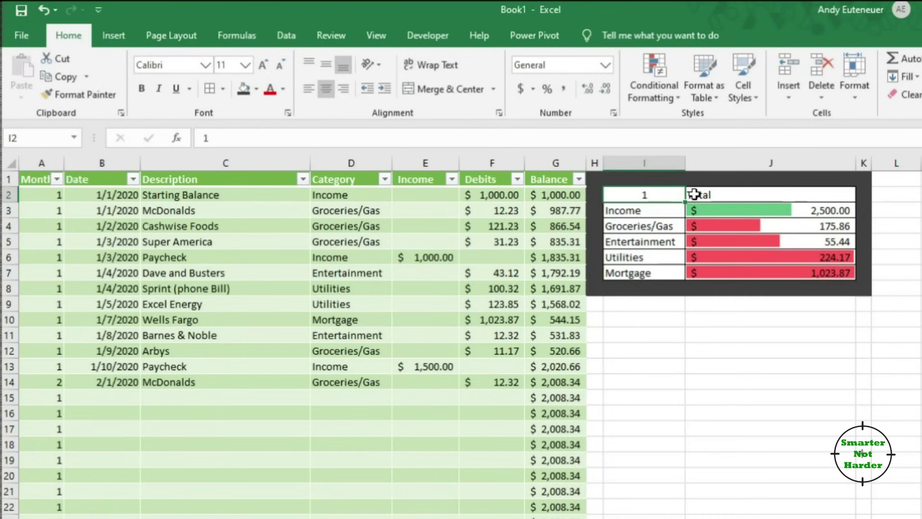
type("2")
key("Return")
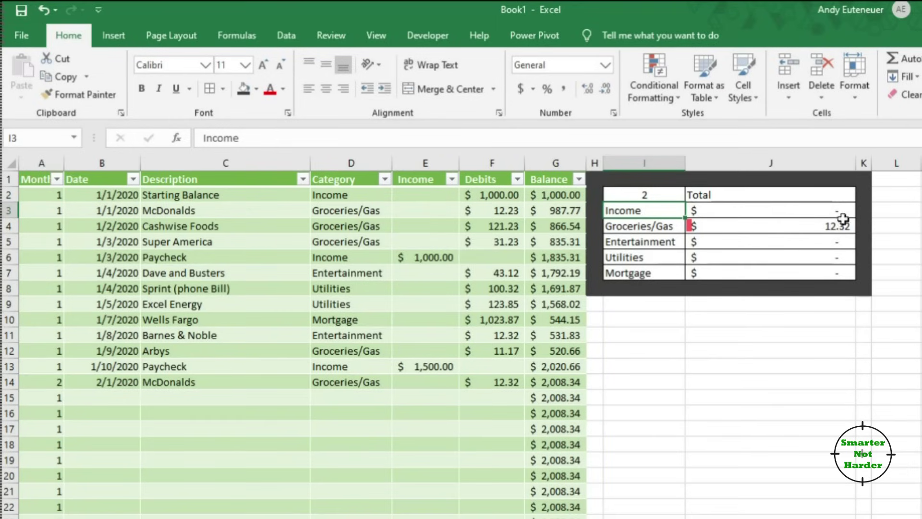
- Add a February Mortgage row, category Mortgage, with a 1,023.87 debit
left_click(87, 397)
type("2/1")
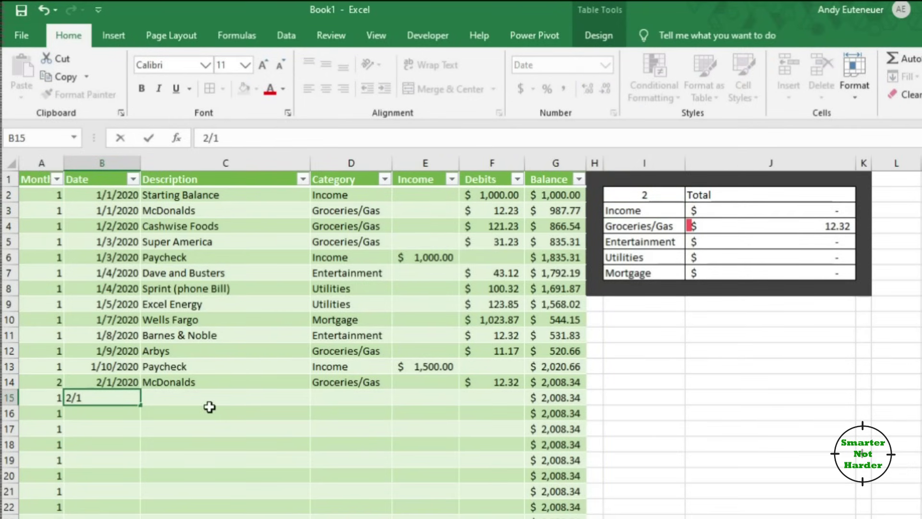
key("Tab")
type("Mortgage")
key("Tab")
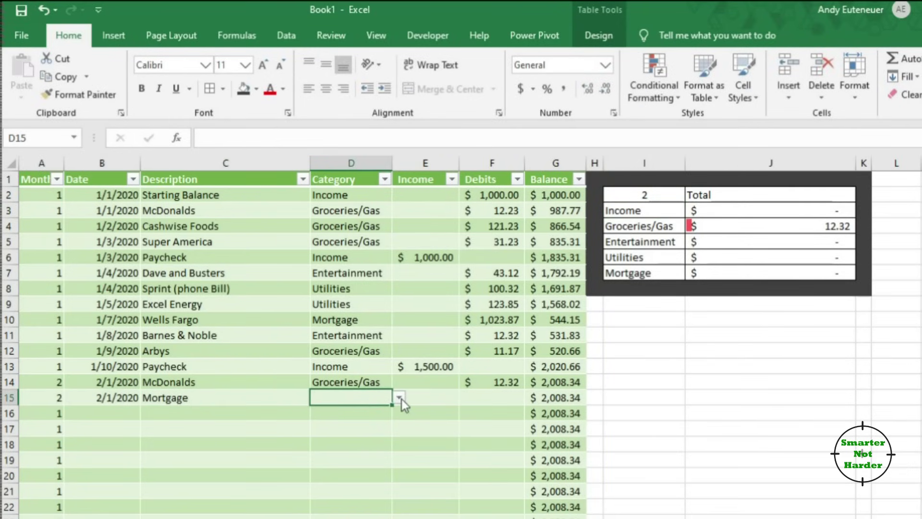
left_click(401, 401)
left_click(346, 446)
left_click(479, 399)
type("10")
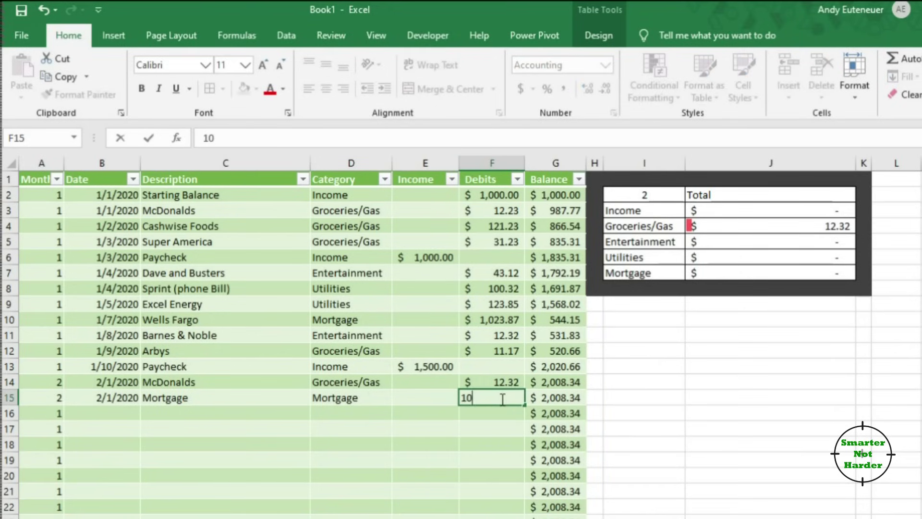
type("23.87")
key("Return")
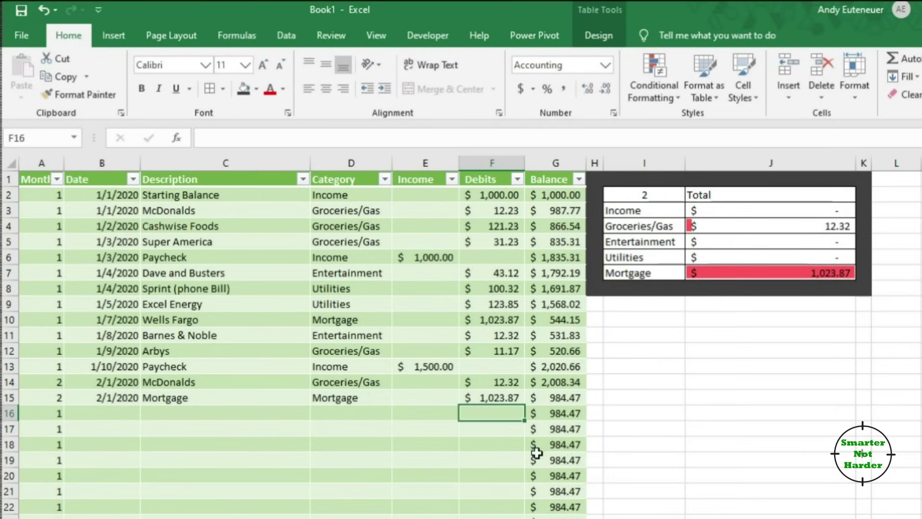
- Add a 2/3/2020 paycheck row with category Income and a 1,000.00 amount
left_click(111, 412)
type("2/3/2020")
key("Tab")
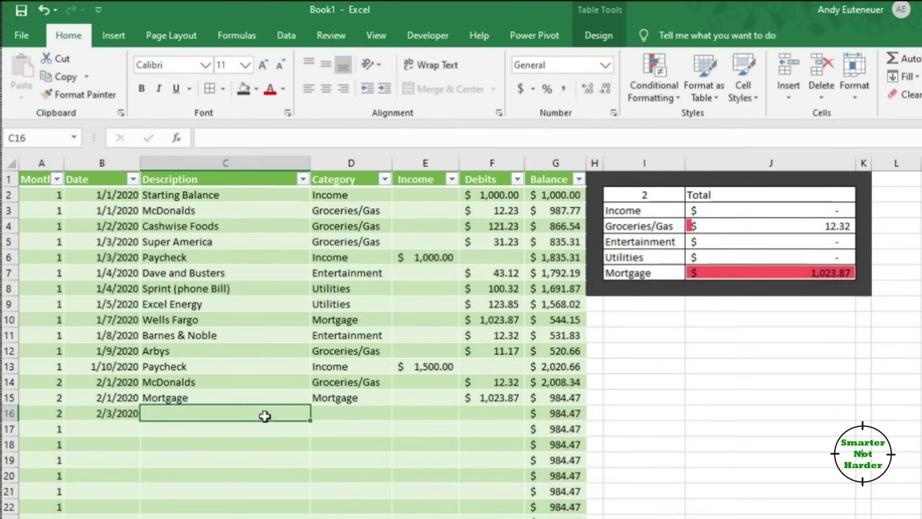
type("paycheck")
key("Return")
left_click(374, 413)
type("Income")
key("Tab")
type("100")
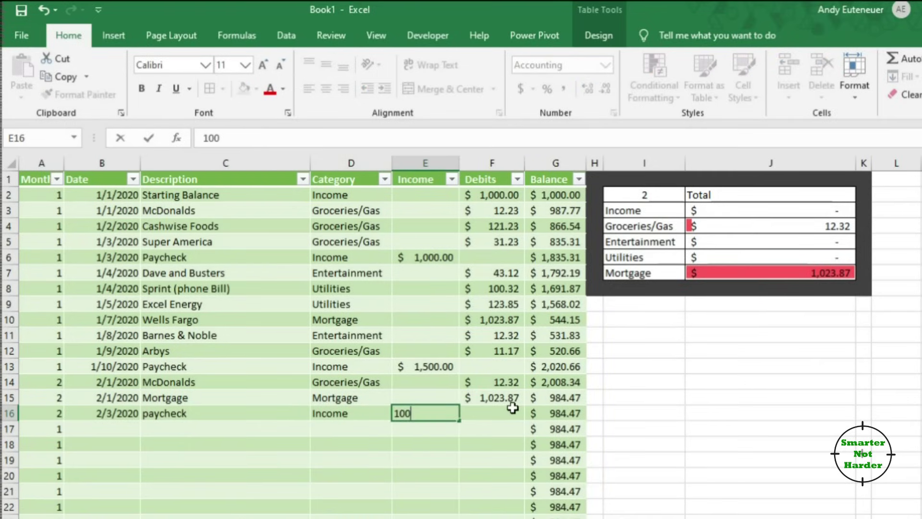
type("0")
key("Return")
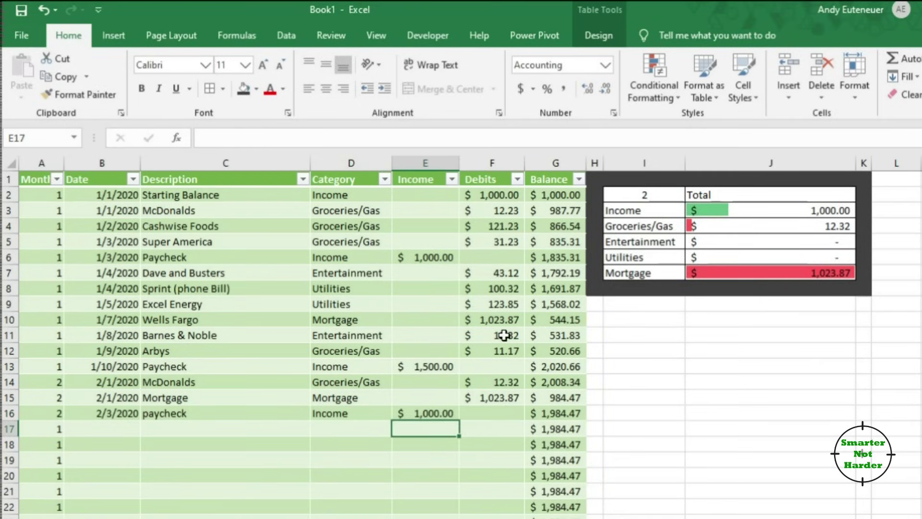